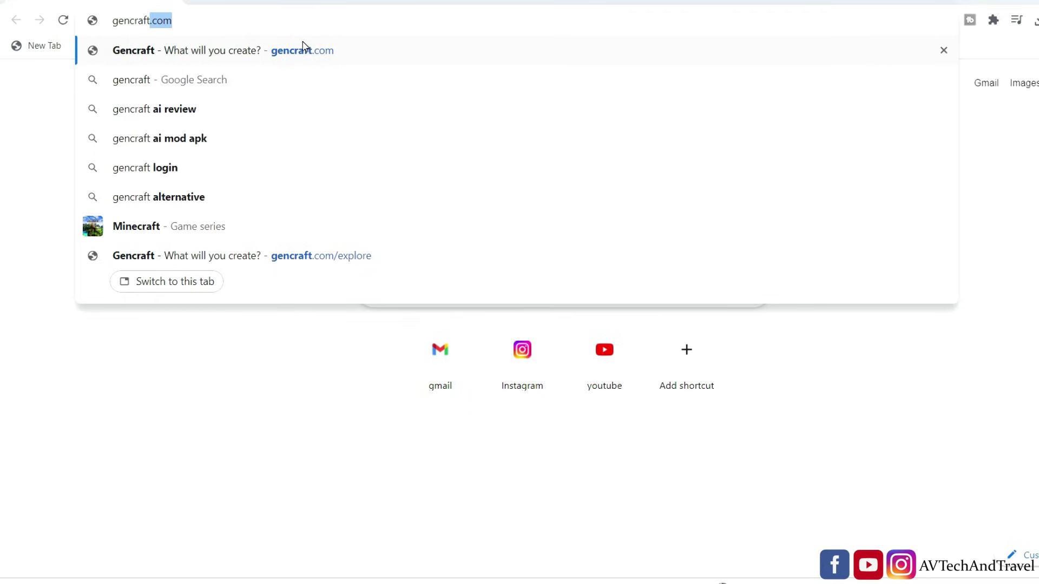
- Open gencraft.com and look through the sample artwork on its home page
left_click(318, 59)
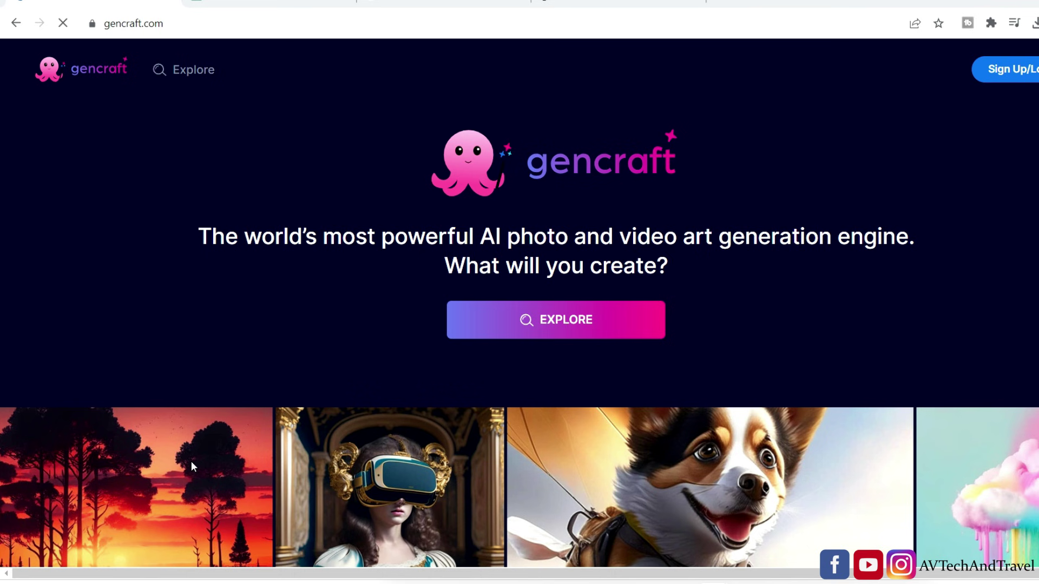
scroll(192, 465, "down", 4)
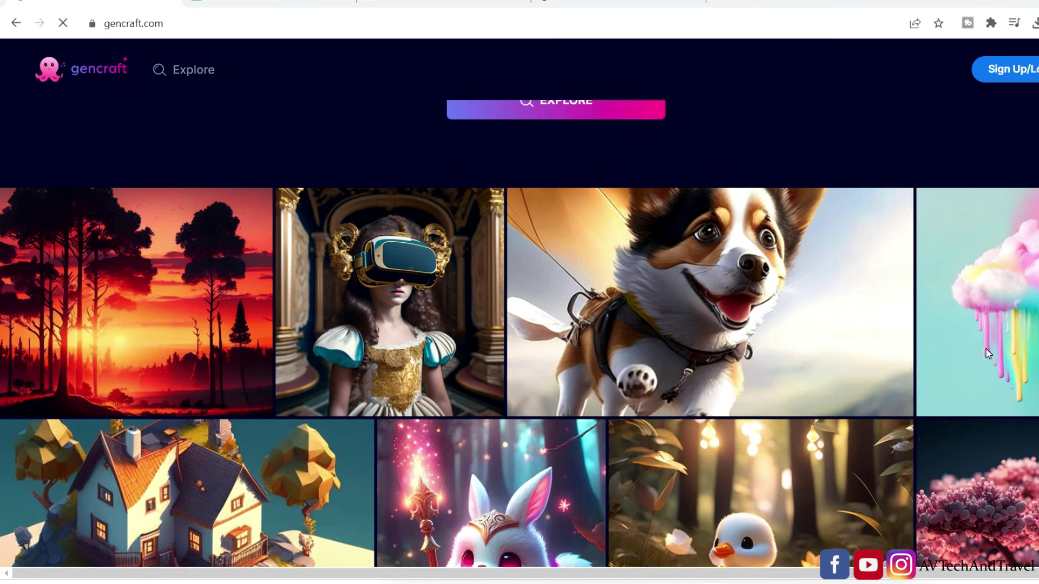
scroll(944, 392, "down", 1)
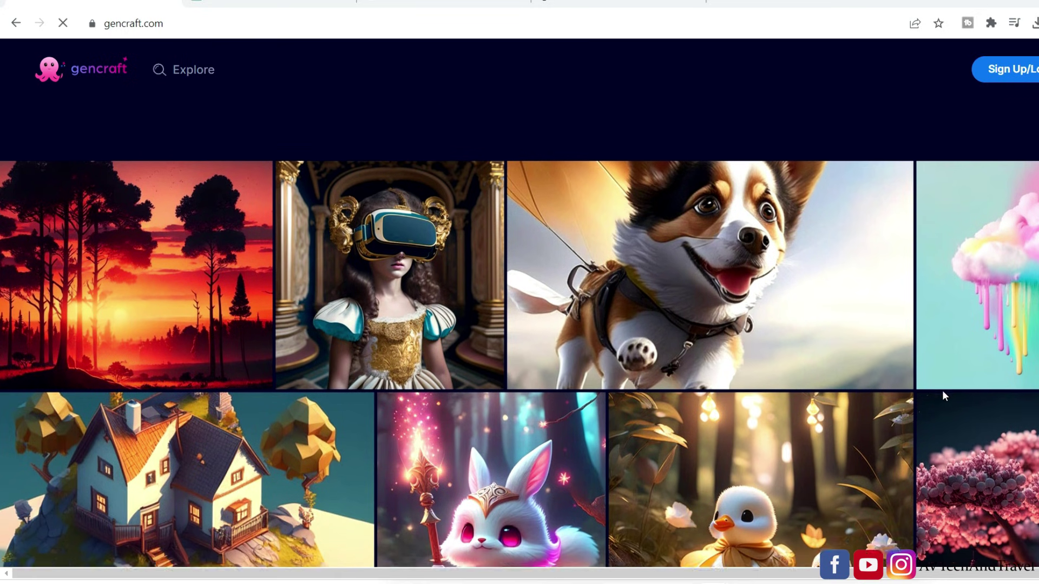
scroll(944, 393, "down", 3)
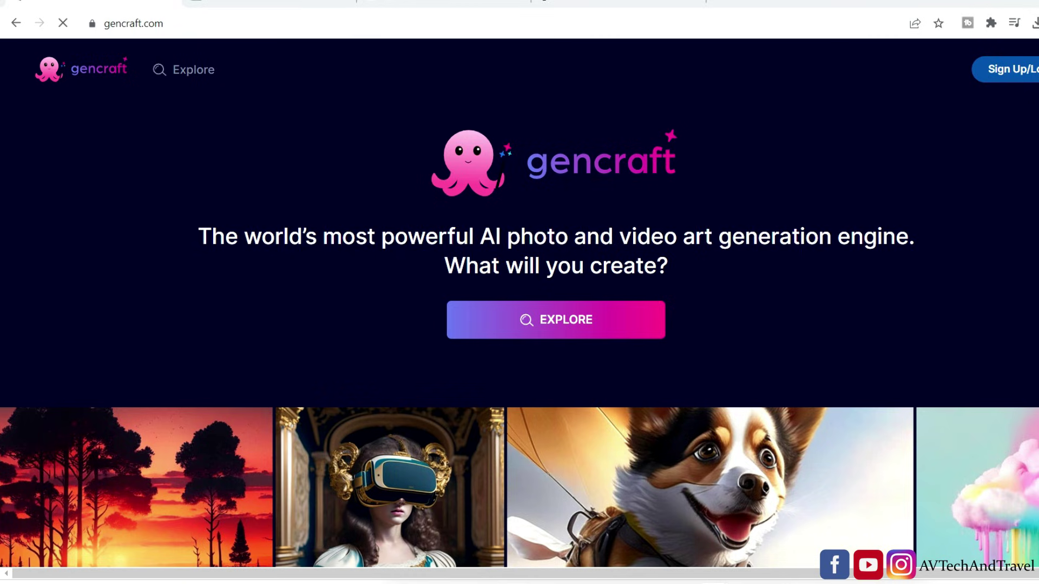
- Sign in to Gencraft with the first listed Google account, skipping the welcome tour and dismissing the upgrade offer
left_click(1014, 79)
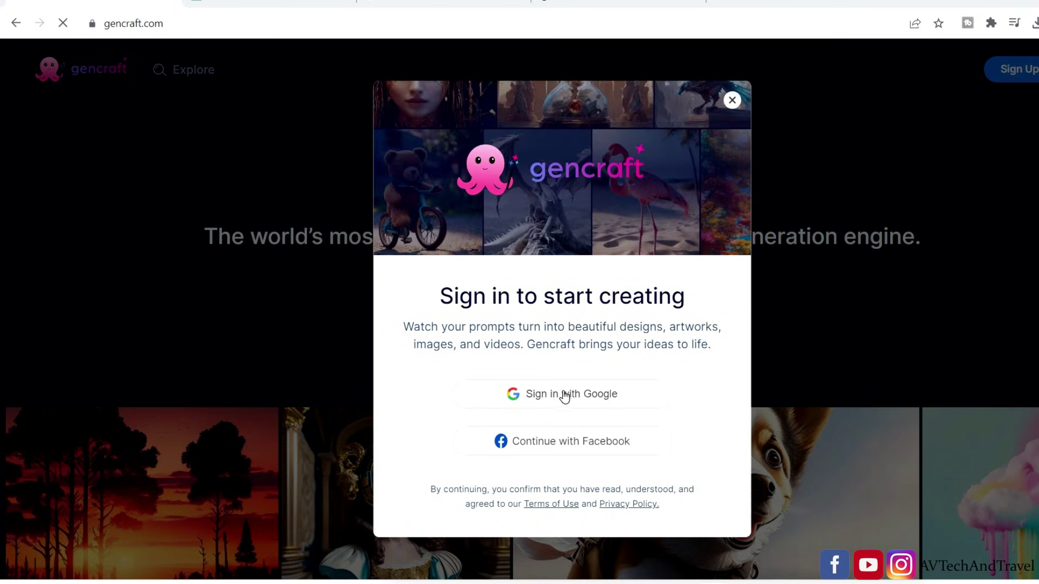
left_click(543, 399)
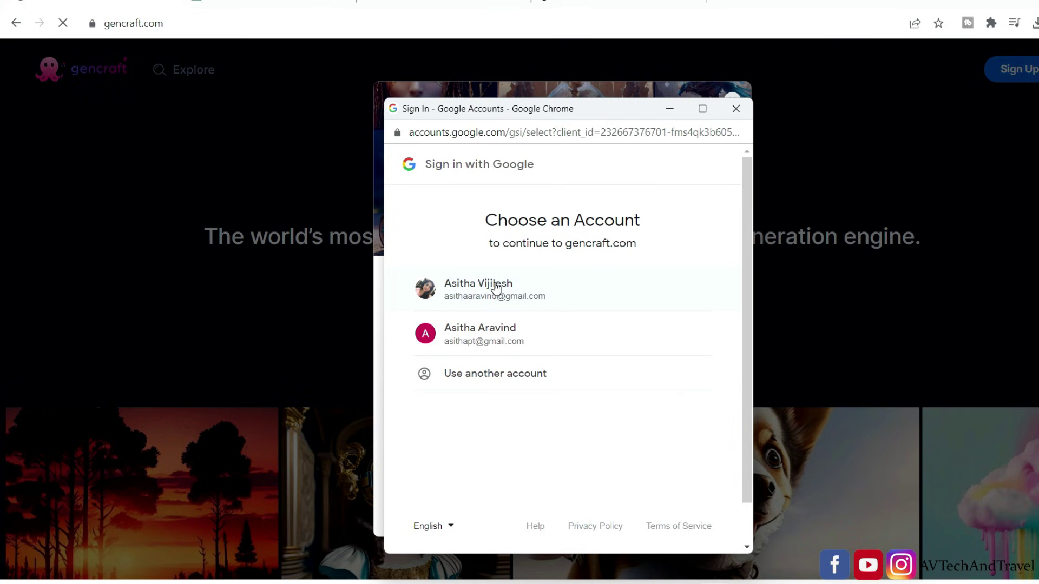
left_click(495, 288)
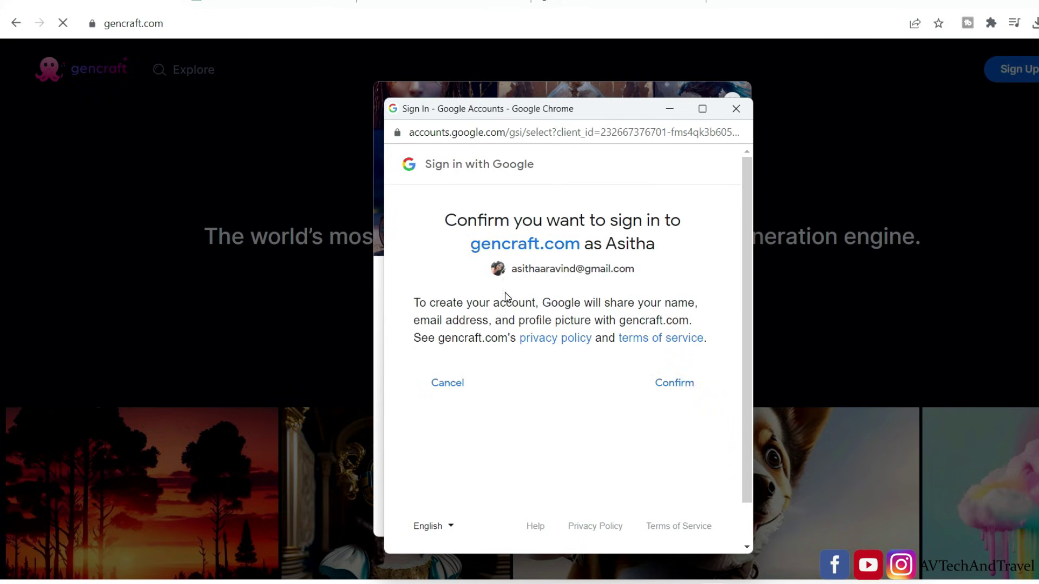
left_click(671, 383)
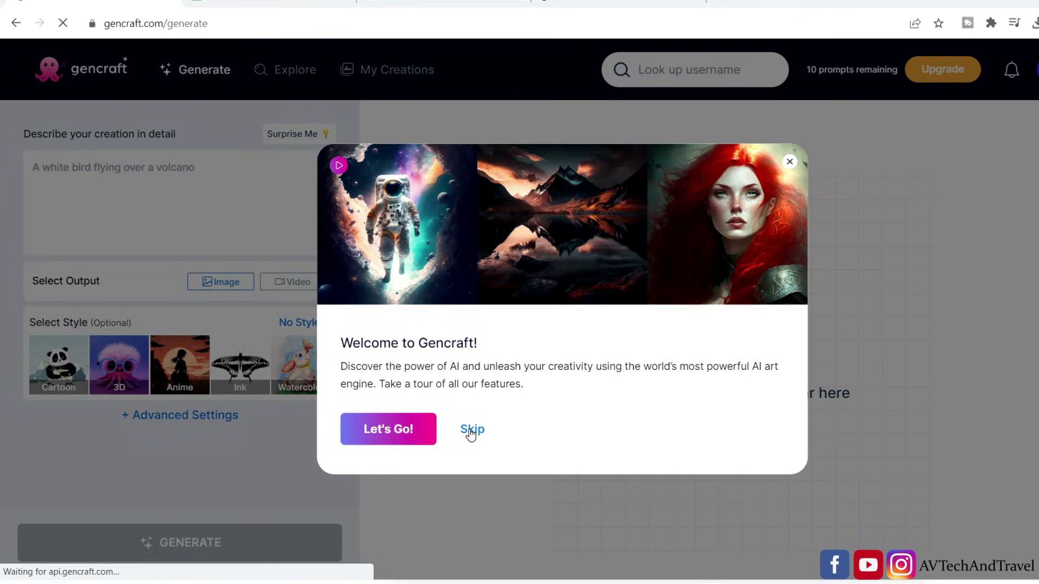
left_click(471, 431)
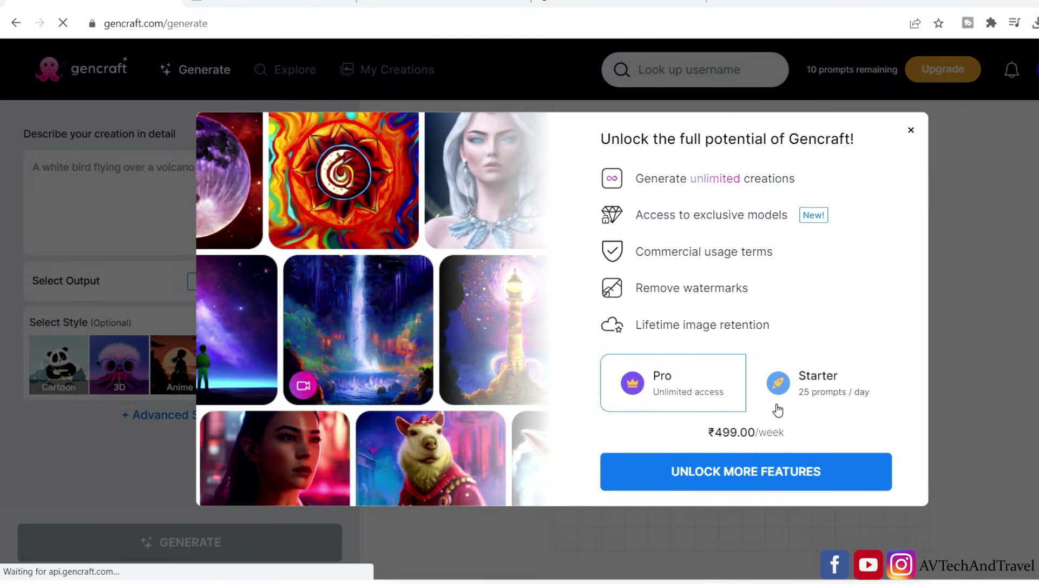
left_click(911, 132)
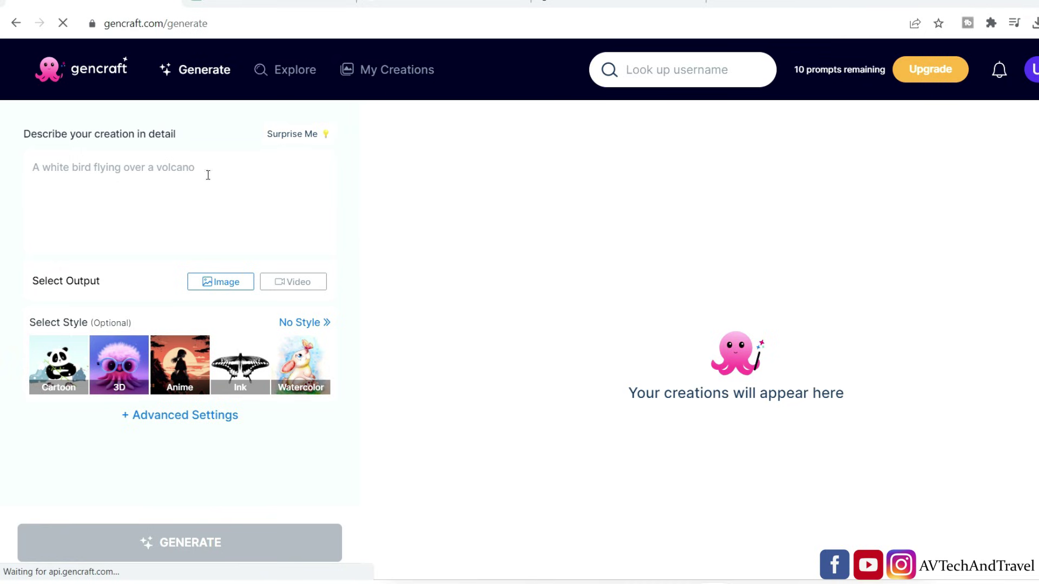
- Generate an image from the prompt "A Young lady tutor who is teaching excel wearing overcoat"
left_click(35, 187)
type("A young lady tutor")
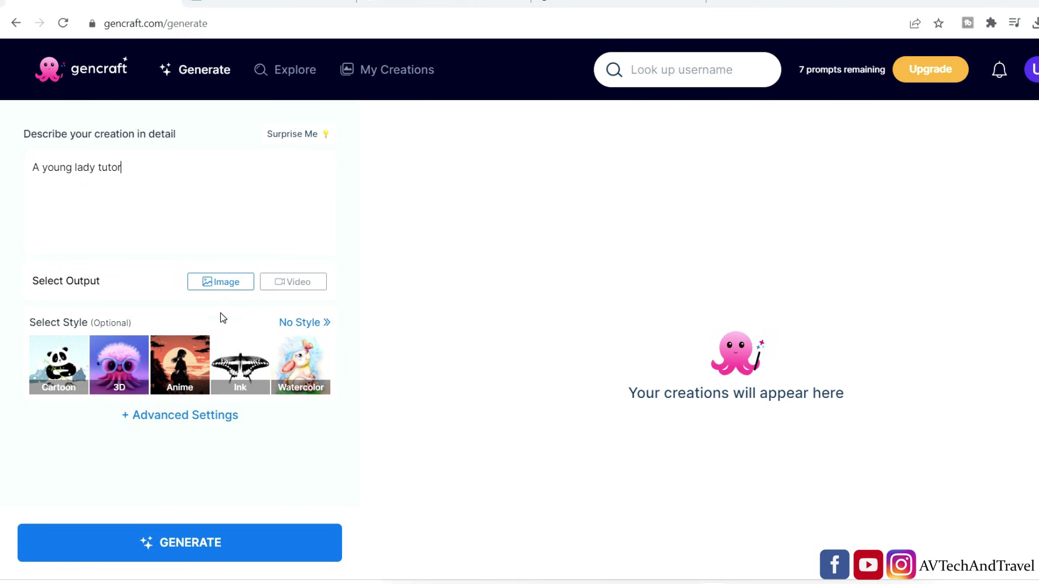
left_click(181, 542)
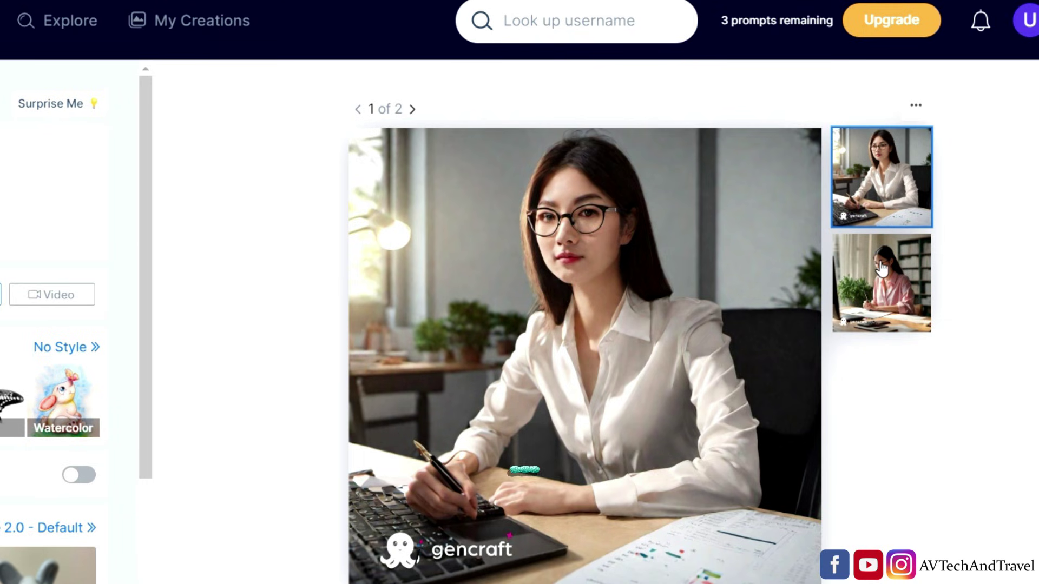
- Compare the two generated images and download the first one, showing the tutor in a white shirt
left_click(882, 271)
left_click(884, 190)
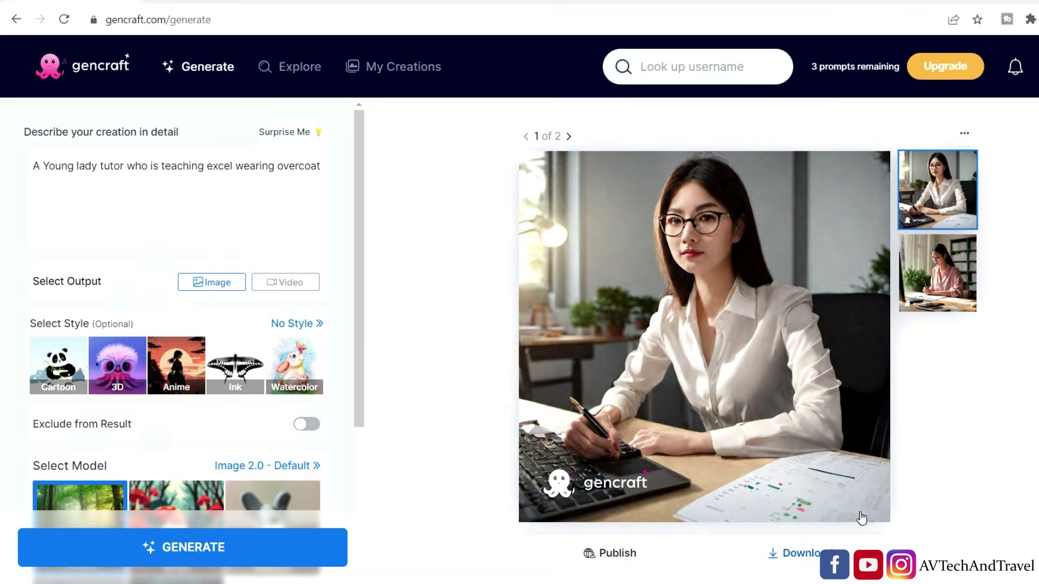
left_click(700, 583)
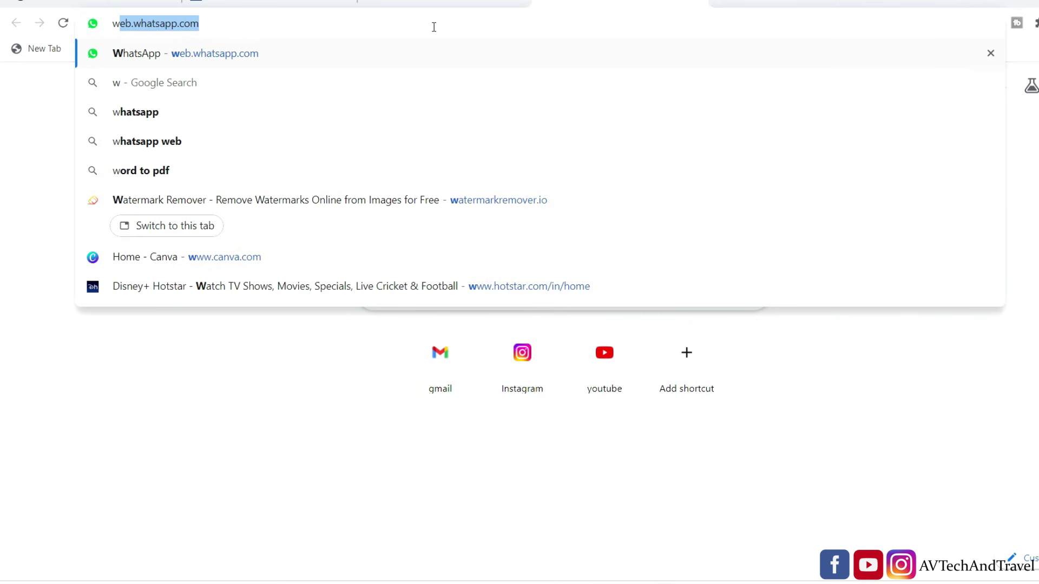
- Open watermarkremover.io and upload the downloaded tutor image
left_click(276, 200)
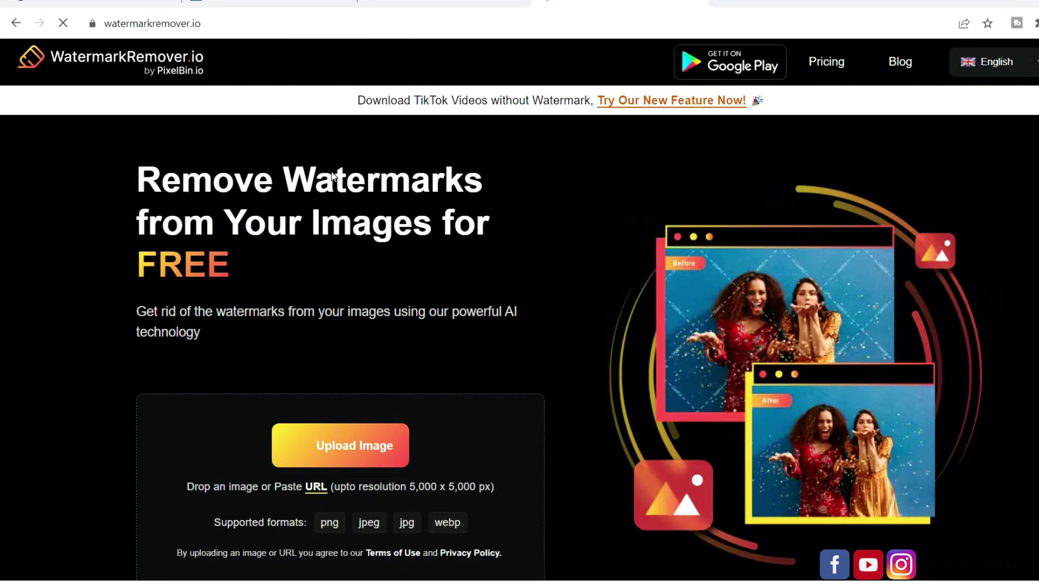
left_click(351, 449)
left_click(519, 313)
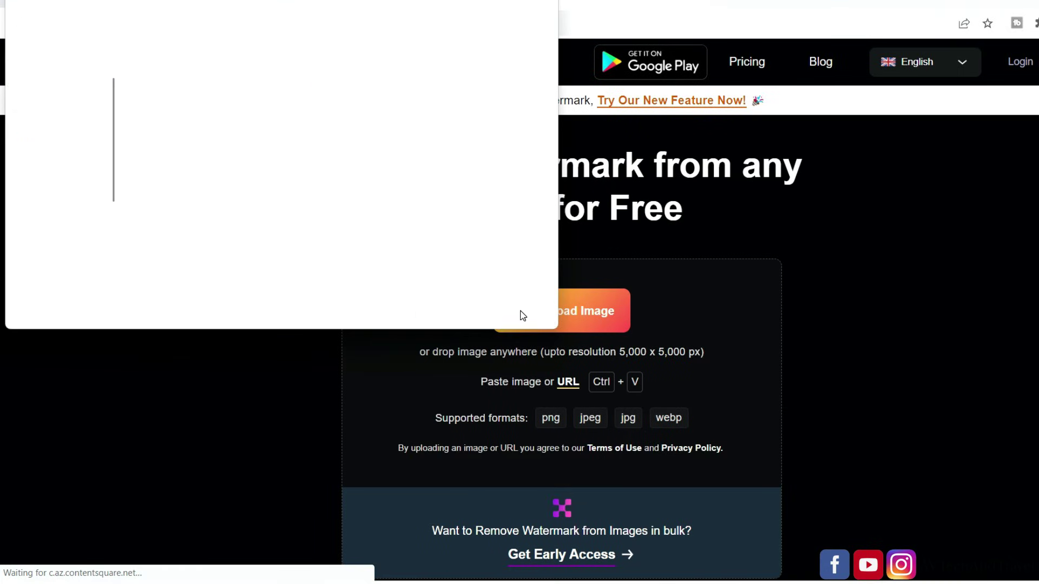
double_click(153, 85)
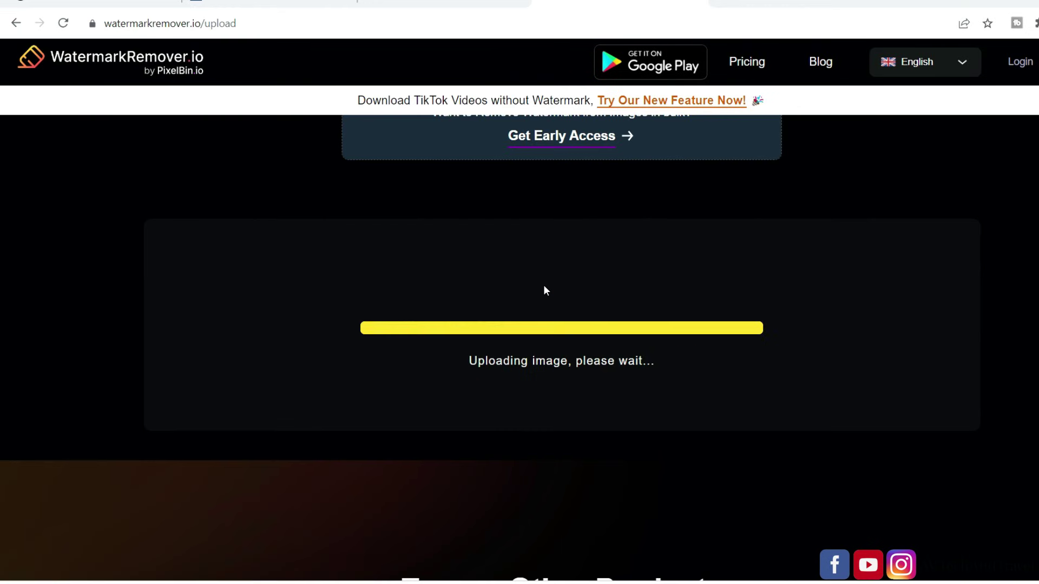
- Turn on both Remove Text and Remove Logo for the uploaded image and download the cleaned version
scroll(552, 303, "down", 3)
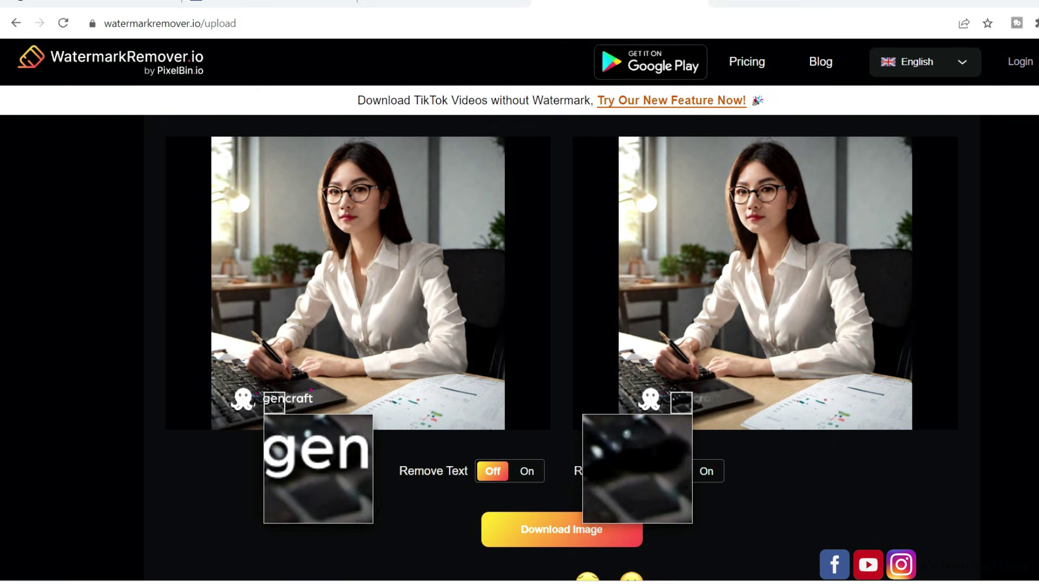
left_click(489, 472)
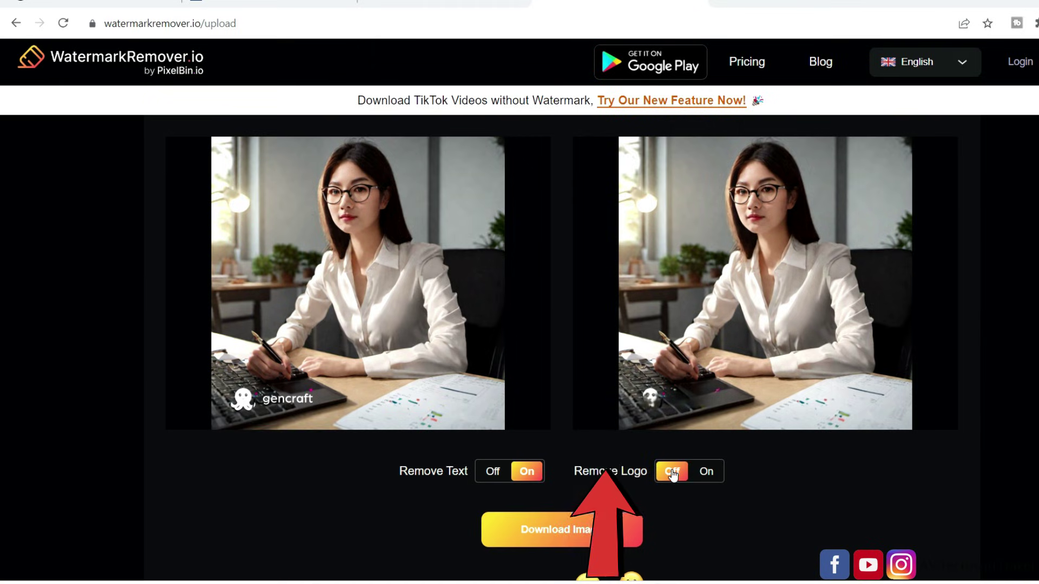
left_click(671, 473)
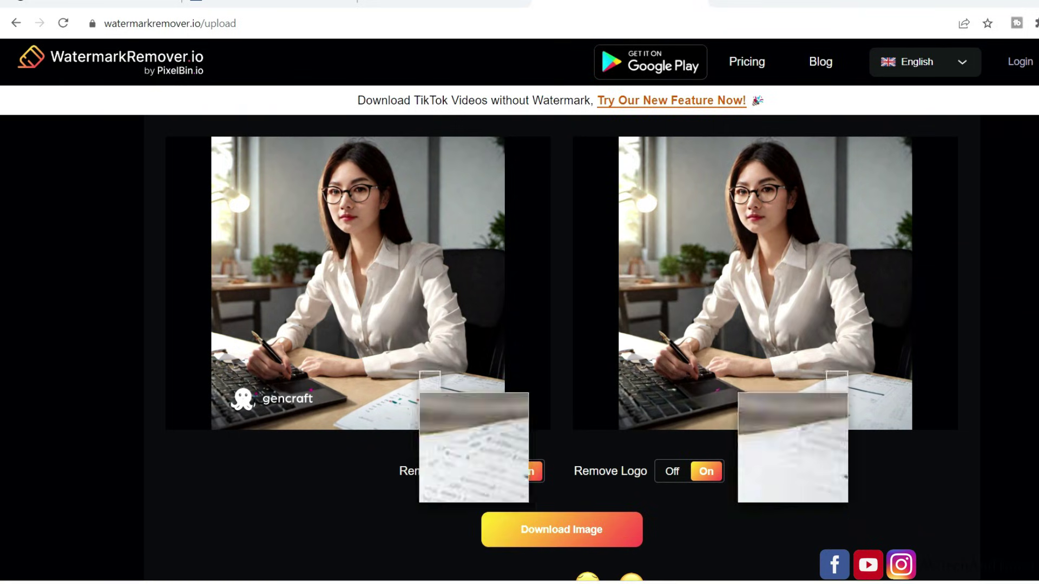
left_click(579, 538)
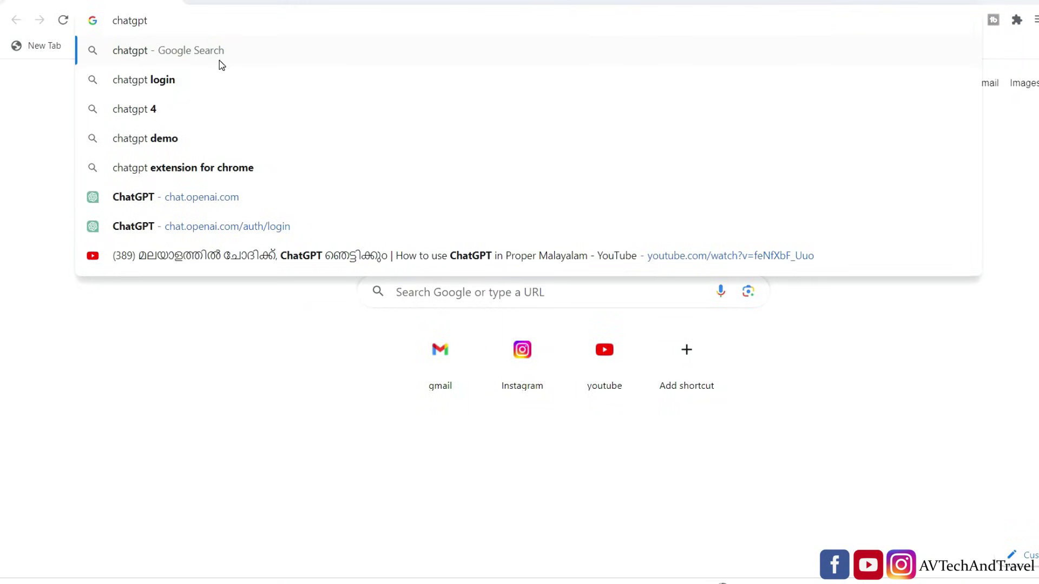
- Open ChatGPT and send a prompt giving it the presenter's name and the task of teaching AI avatars and how to create talking avatars
left_click(133, 197)
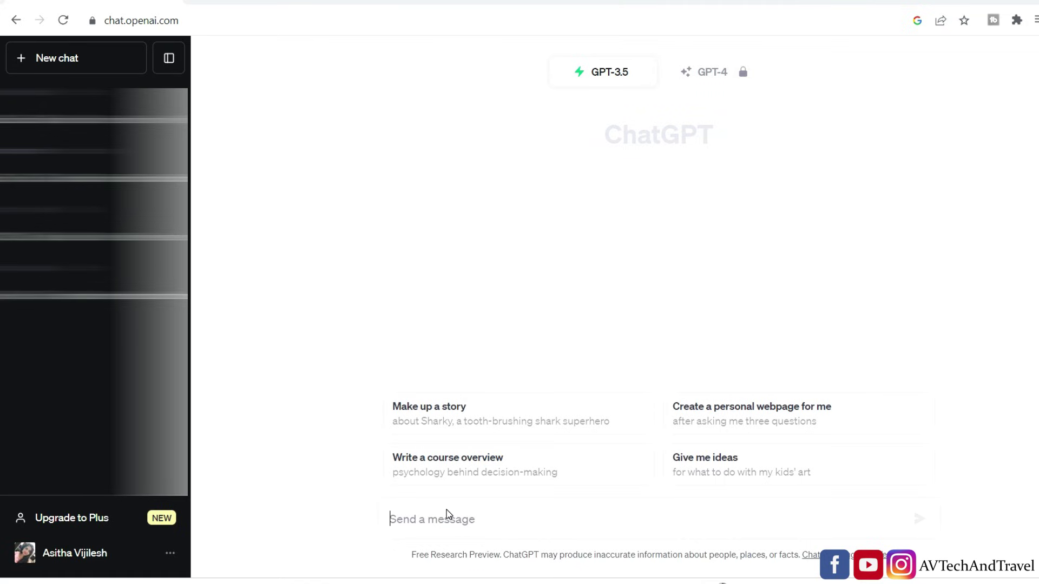
type("y")
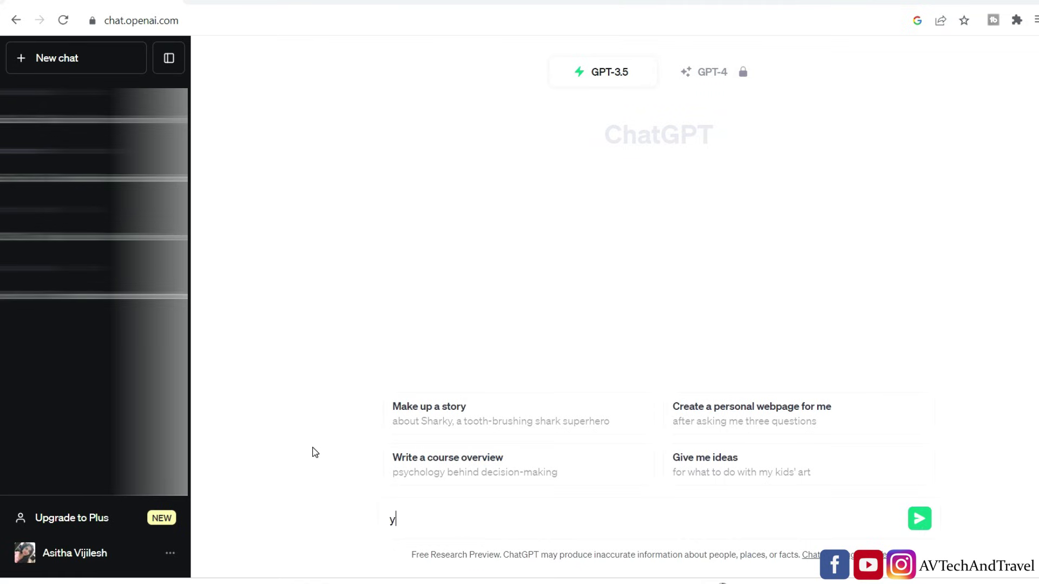
key("BackSpace")
type("You are Asitha and you are going to teach AI avatars ad")
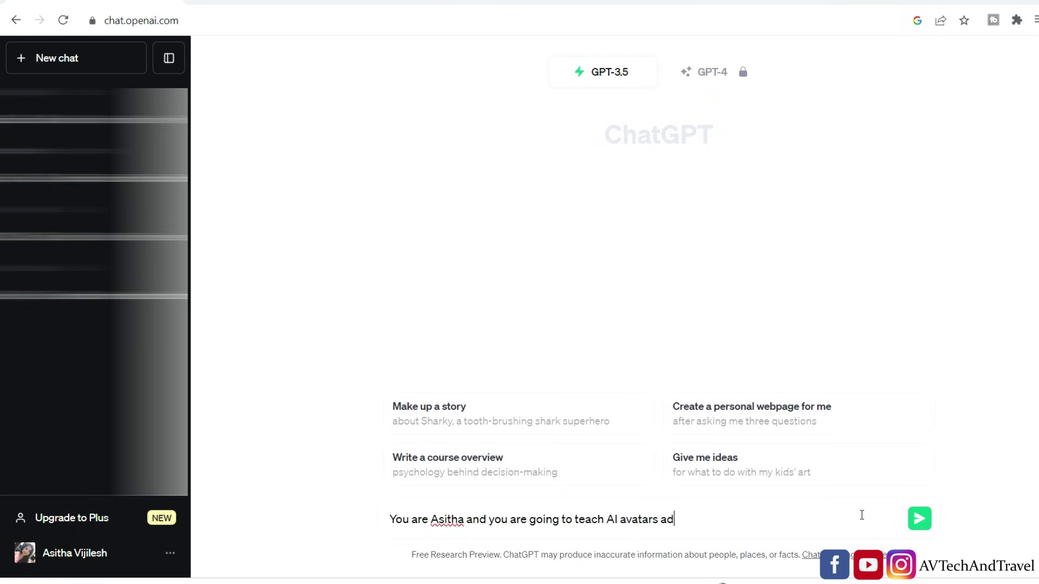
key("BackSpace")
type("nd how to create")
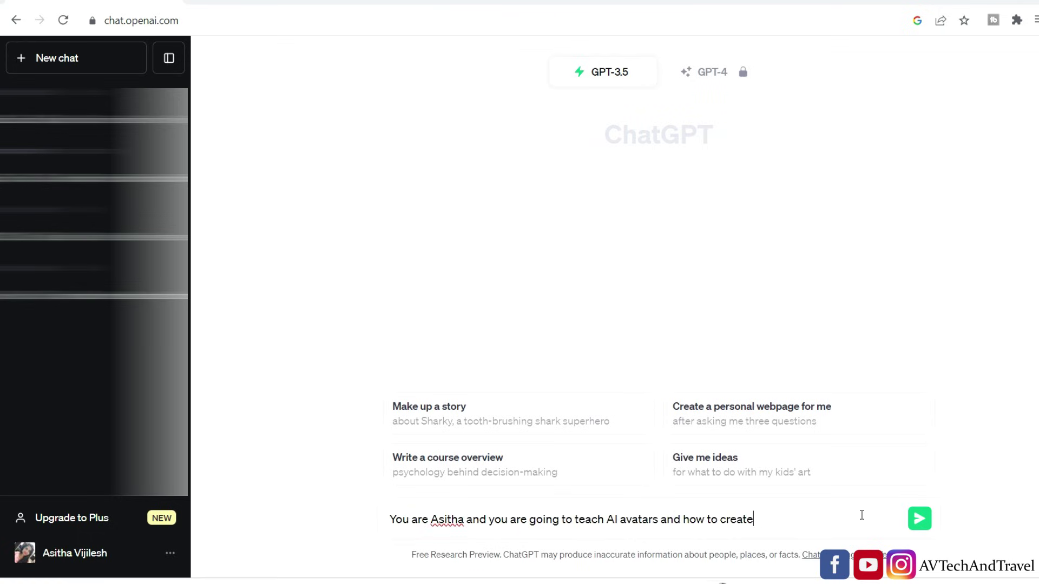
type(" talking Avatars")
left_click(920, 519)
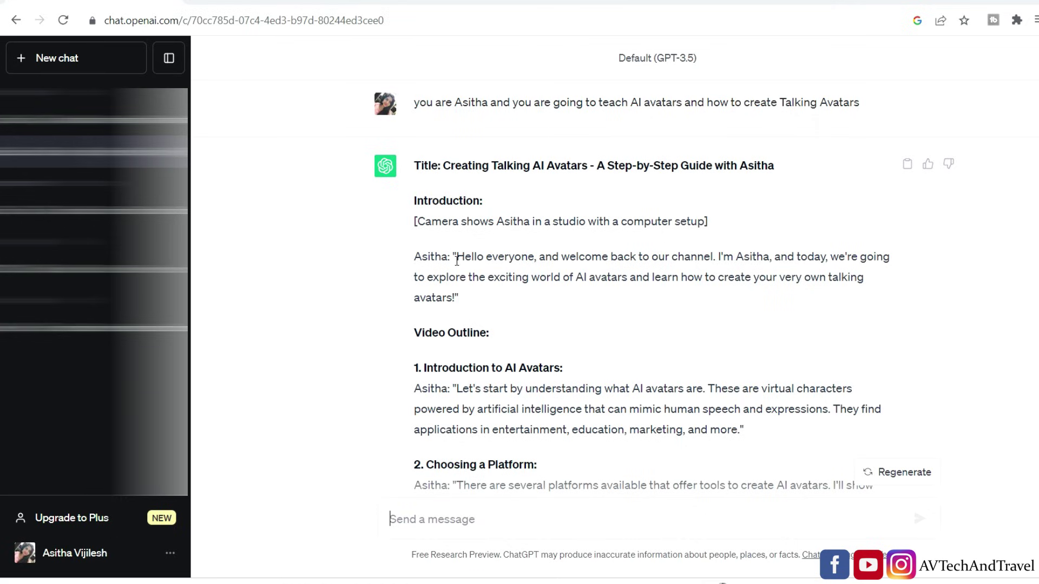
- Copy the spoken introduction from the generated script and search Google for "english to malayalam" in a new tab
left_click_drag(456, 256, 874, 293)
key("ctrl+c")
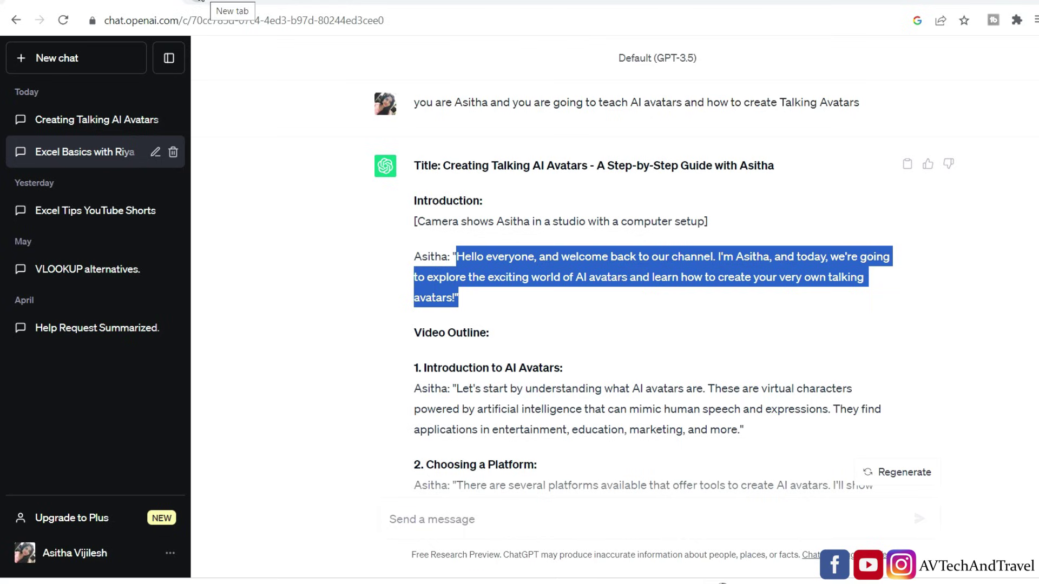
left_click(200, 1)
left_click(442, 287)
type("E")
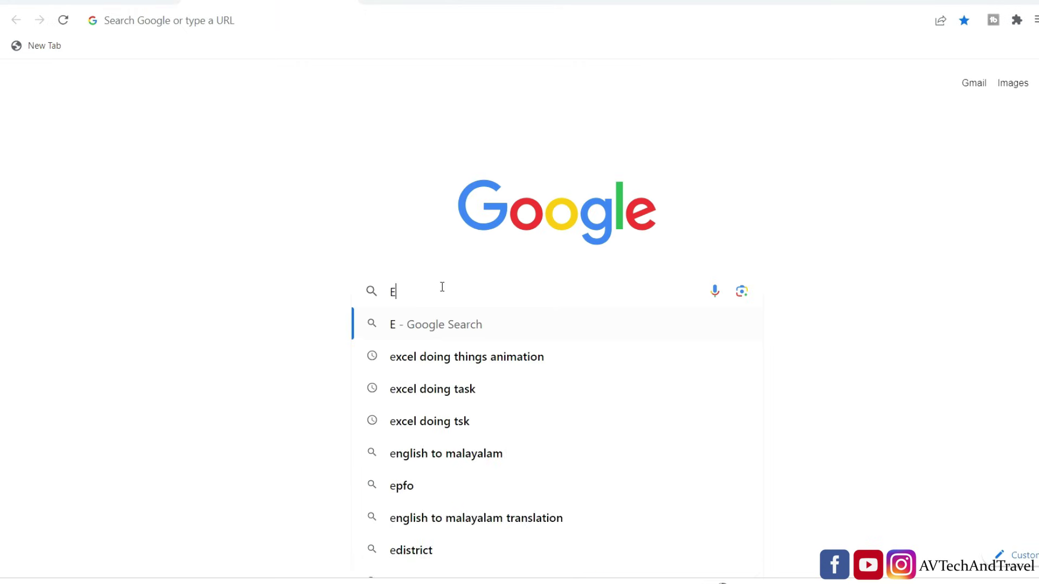
type("nglish")
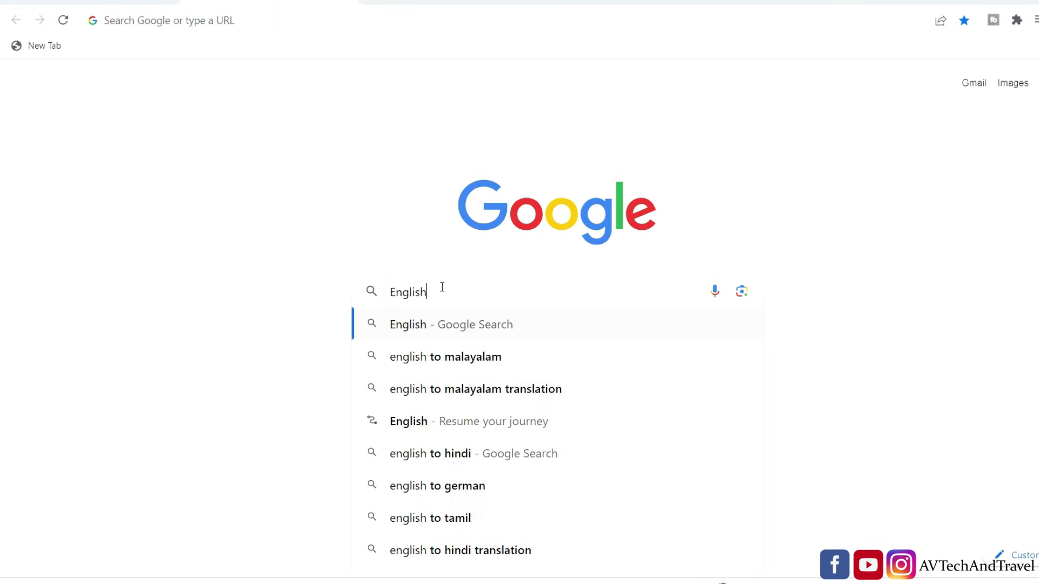
type(" to")
key("Return")
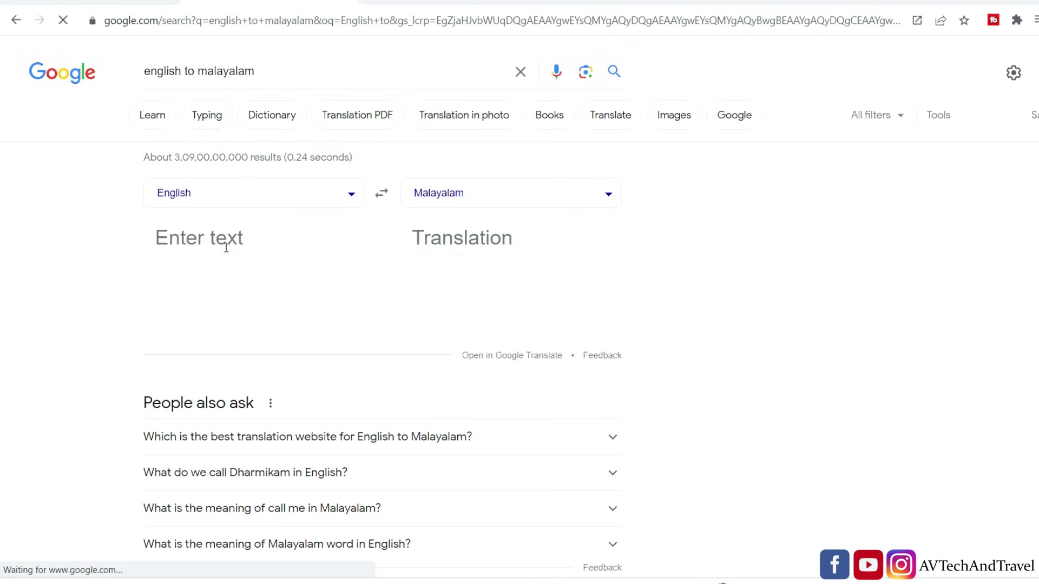
- Translate the copied introduction from English to Malayalam, review the whole translation, and clear the source text
left_click(192, 240)
key("ctrl+v")
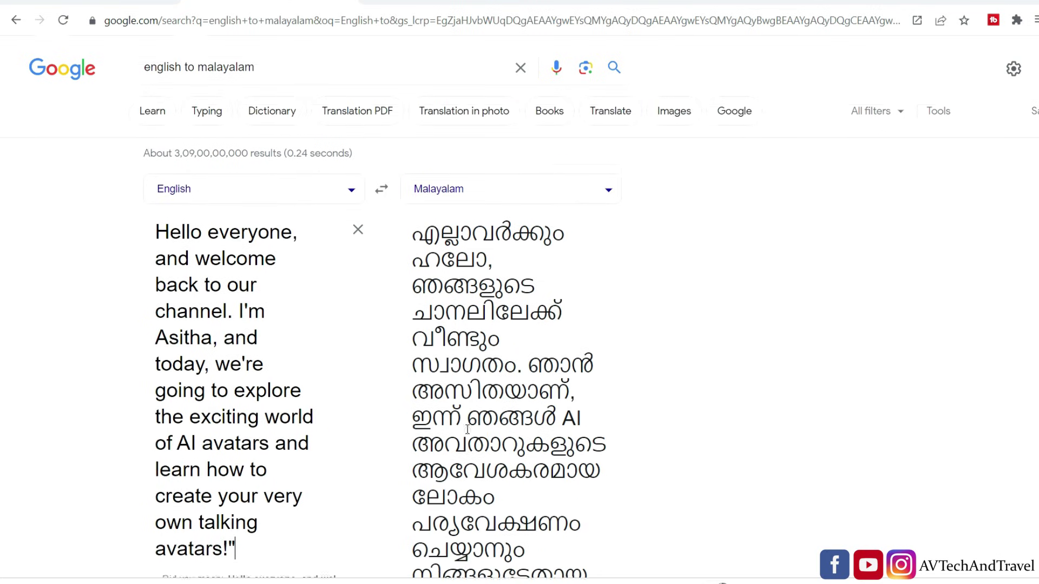
scroll(468, 430, "down", 1)
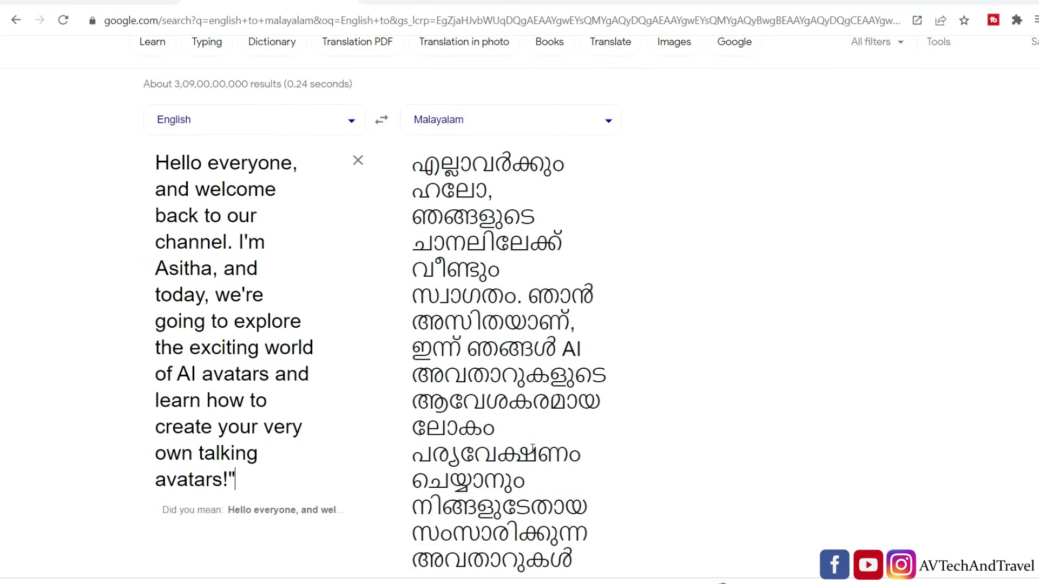
scroll(504, 480, "down", 1)
scroll(471, 487, "down", 1)
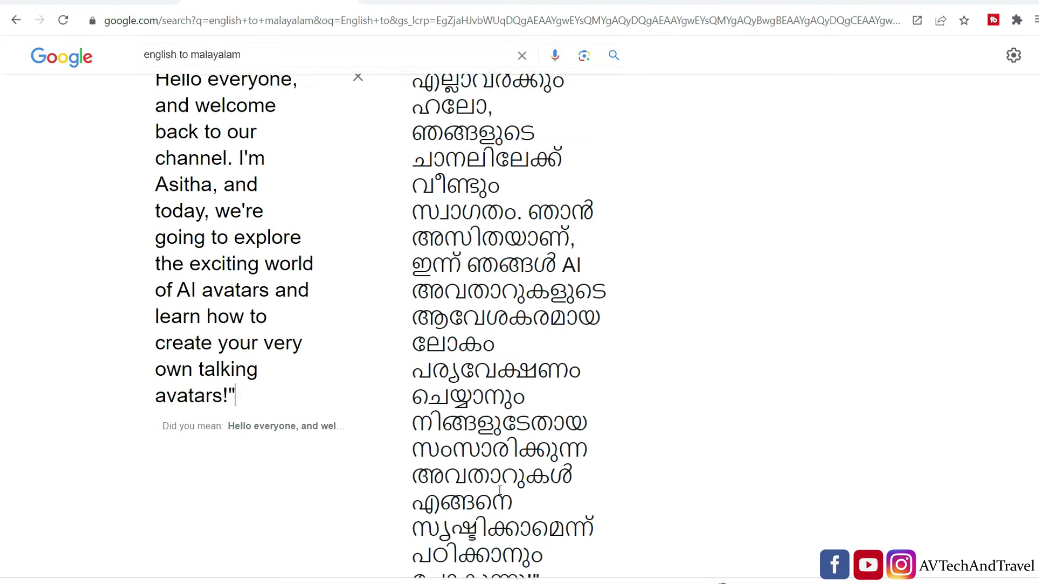
scroll(221, 388, "up", 3)
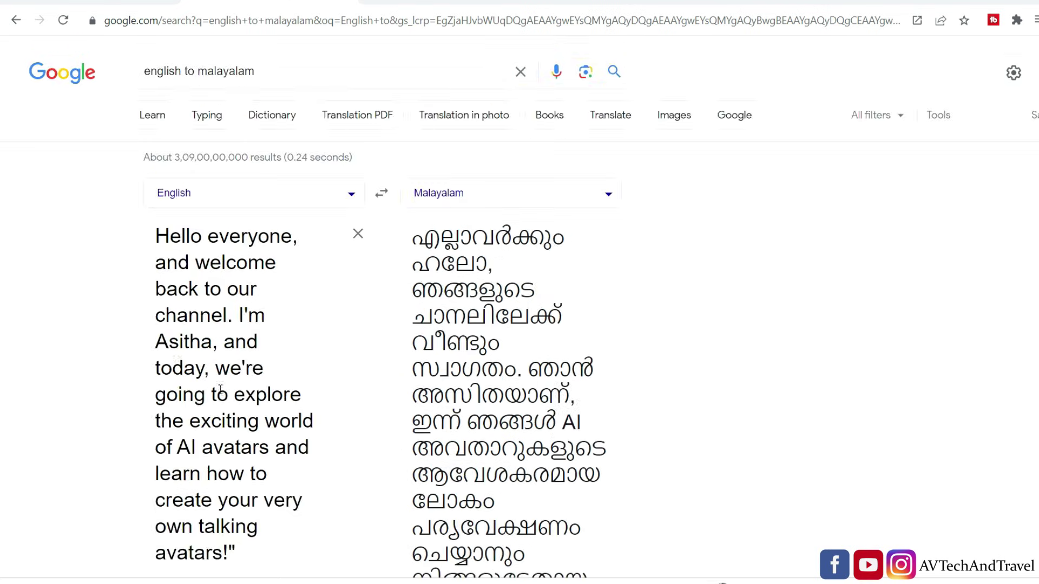
key("ctrl+a")
key("BackSpace")
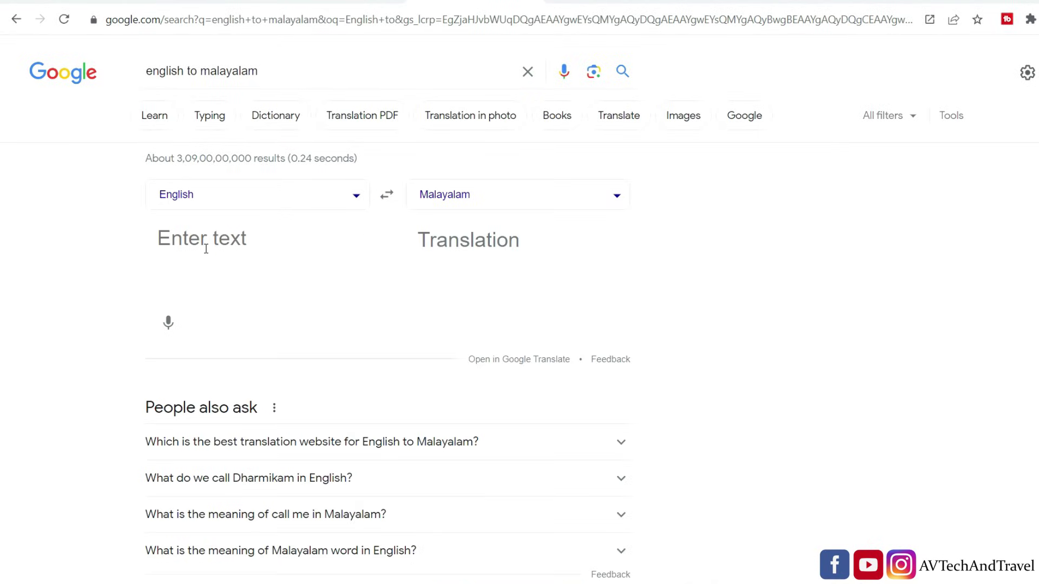
- Translate the script's explanation of what AI avatars are from English to Malayalam, and open the Manglish Online site in a new tab
type("\"Let's start by understanding what AI avatars are. These are virtual characters powered by artificial intelligence that can mimic human speech and expressions")
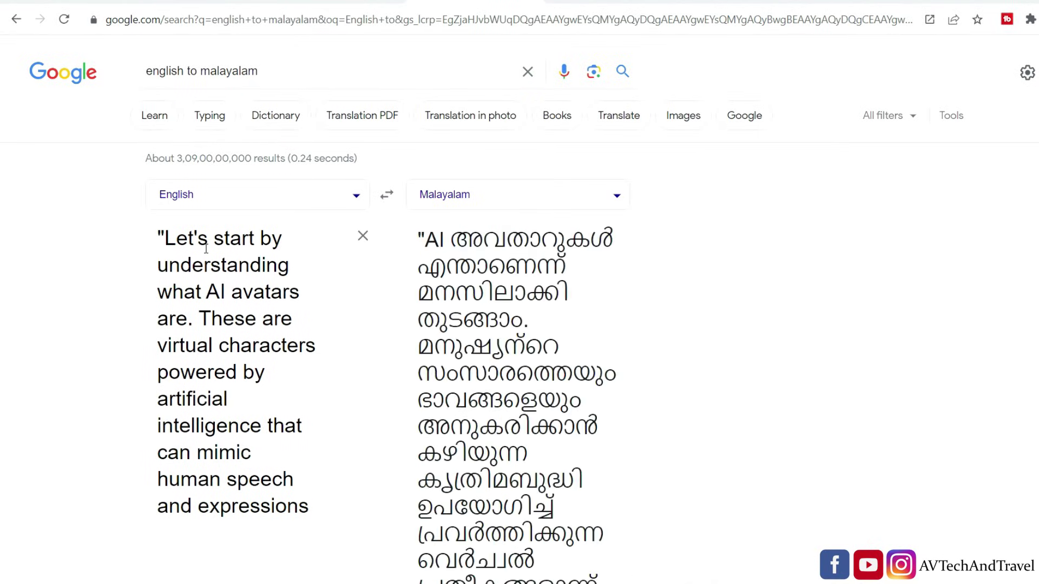
key("ctrl+t")
type("man")
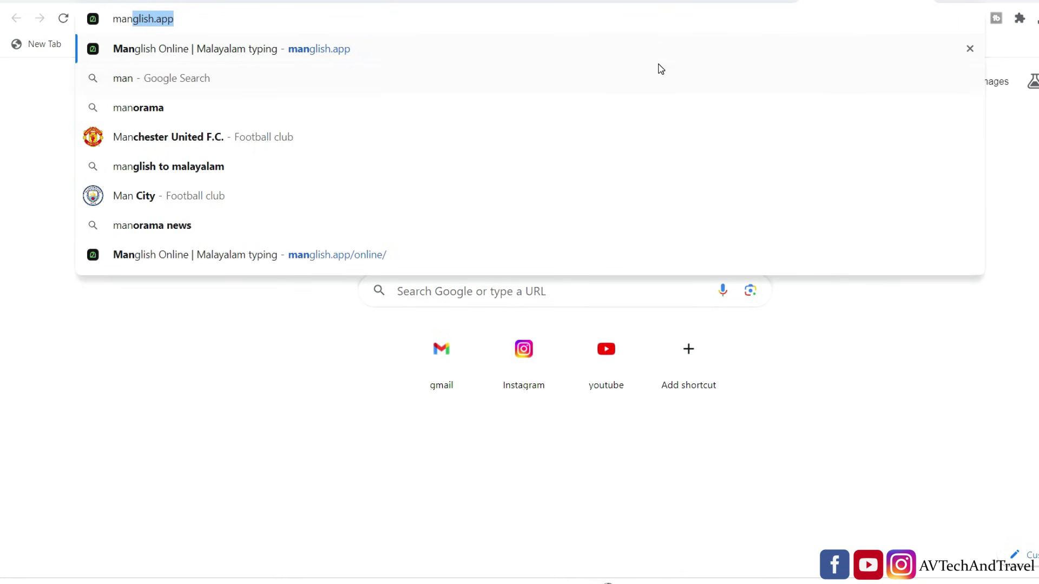
key("Return")
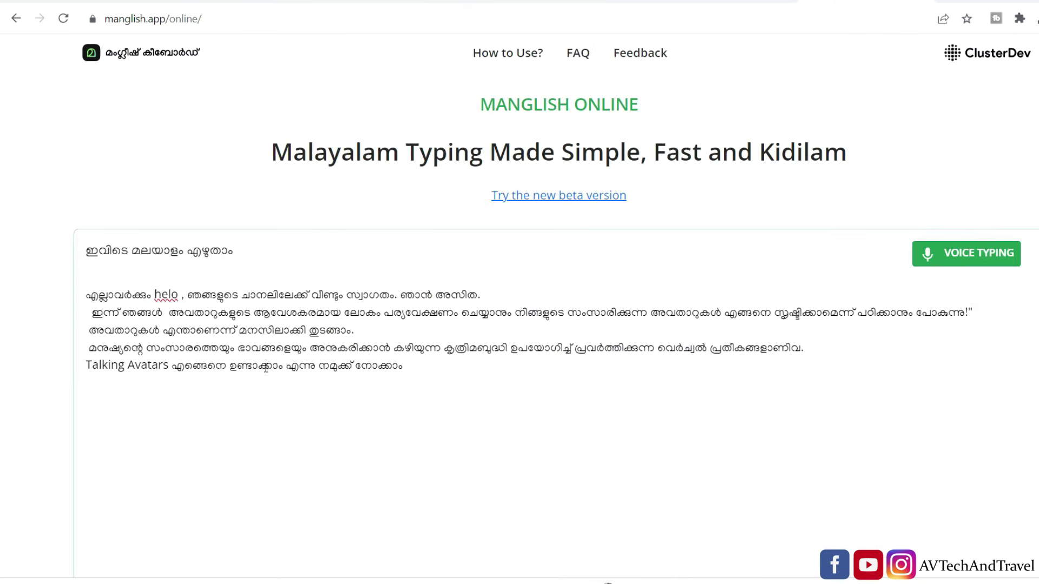
- Replace the word "helo" in the Malayalam script with നമസ്കാരം and select the script's opening text
left_click_drag(182, 295, 156, 296)
type("namaskaram")
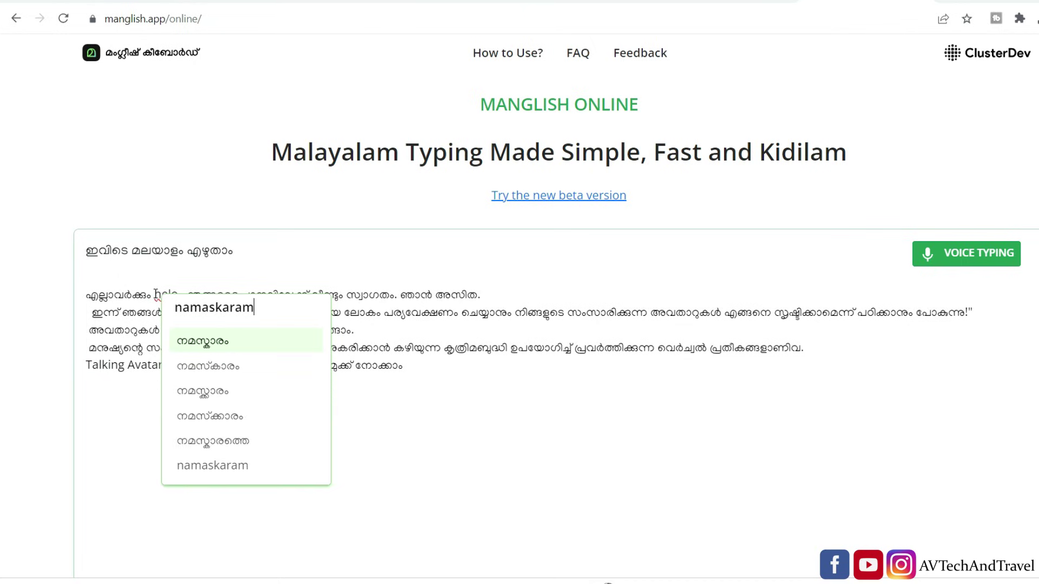
left_click(216, 341)
left_click_drag(87, 295, 266, 314)
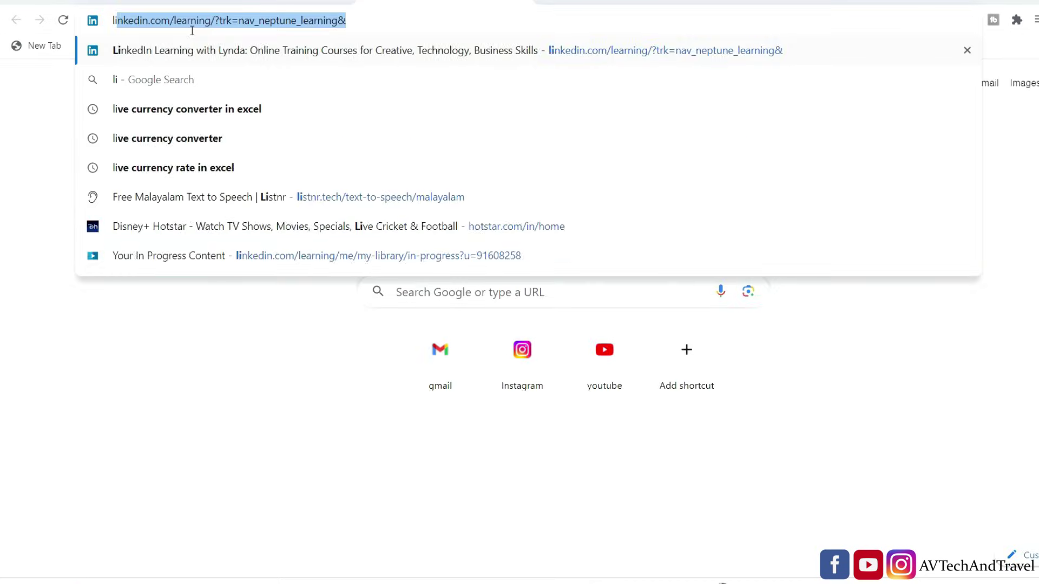
- Open Listnr's Malayalam text-to-speech page and paste the Malayalam script into its text area
type("st")
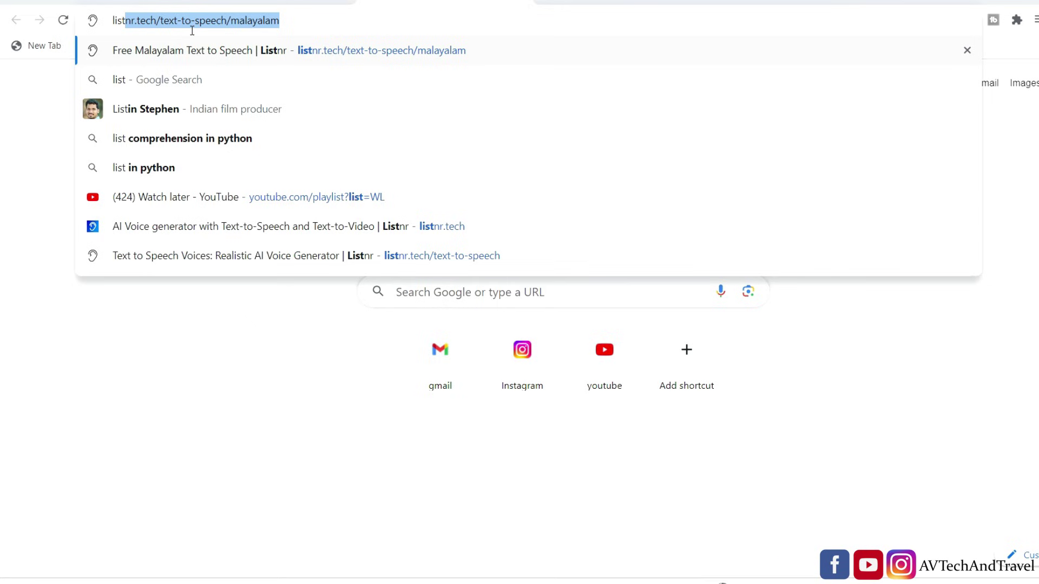
left_click(346, 53)
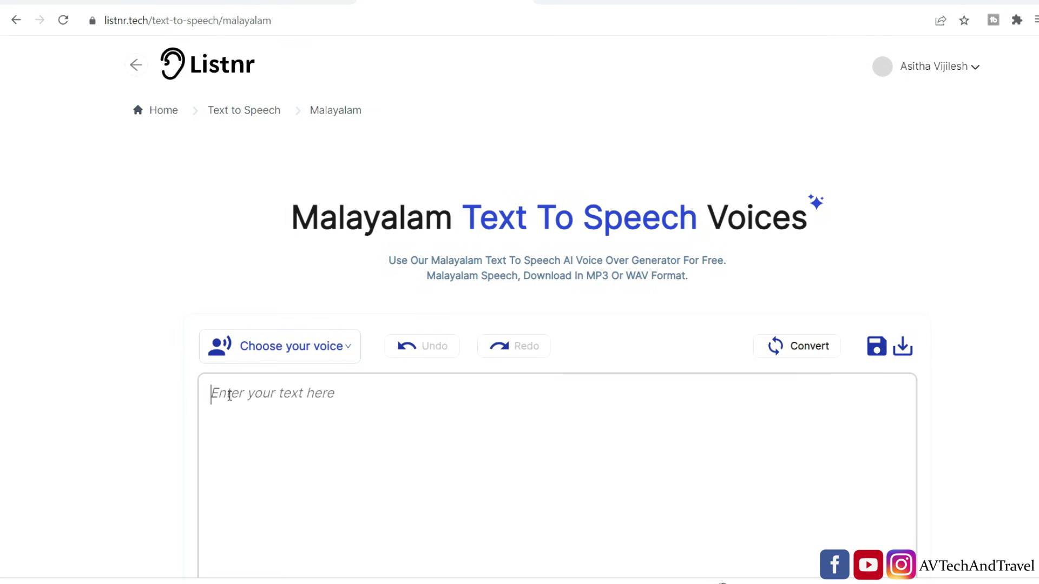
left_click(229, 396)
key("ctrl+v")
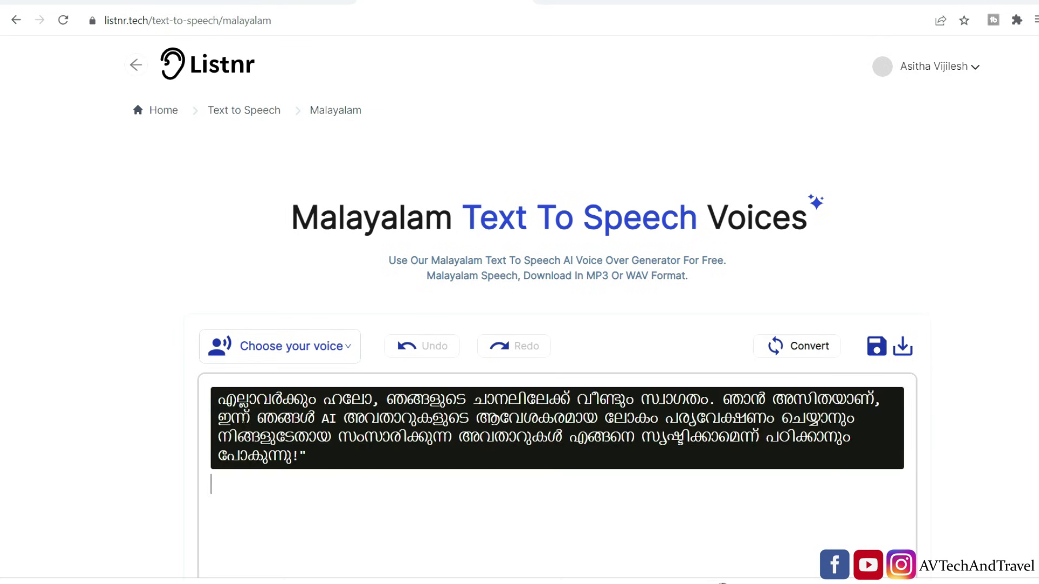
scroll(482, 532, "down", 1)
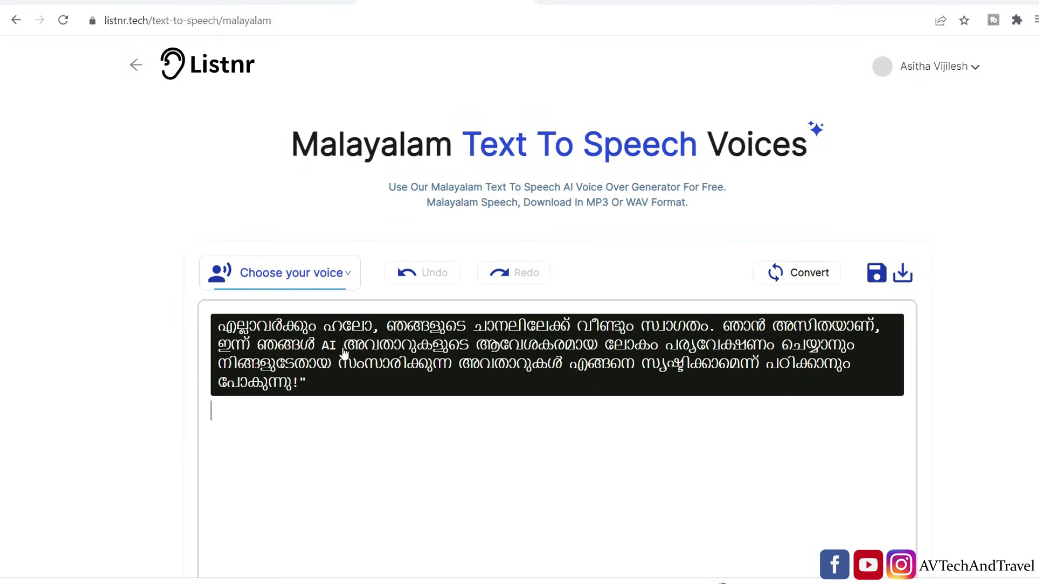
- Convert the Malayalam script to speech with the premium voice Sobhana and download the audio
left_click(347, 277)
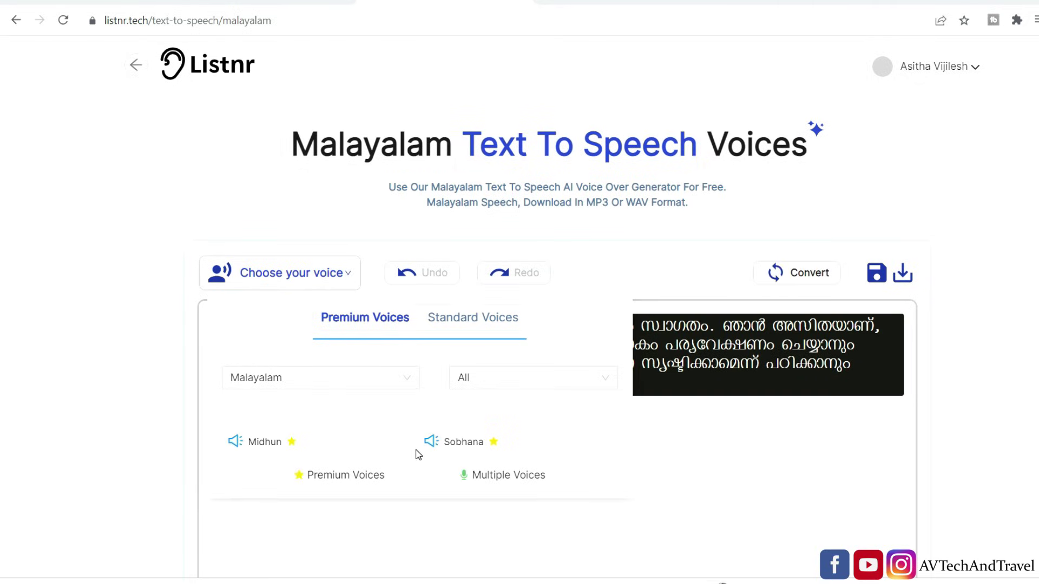
left_click(469, 443)
scroll(700, 432, "down", 1)
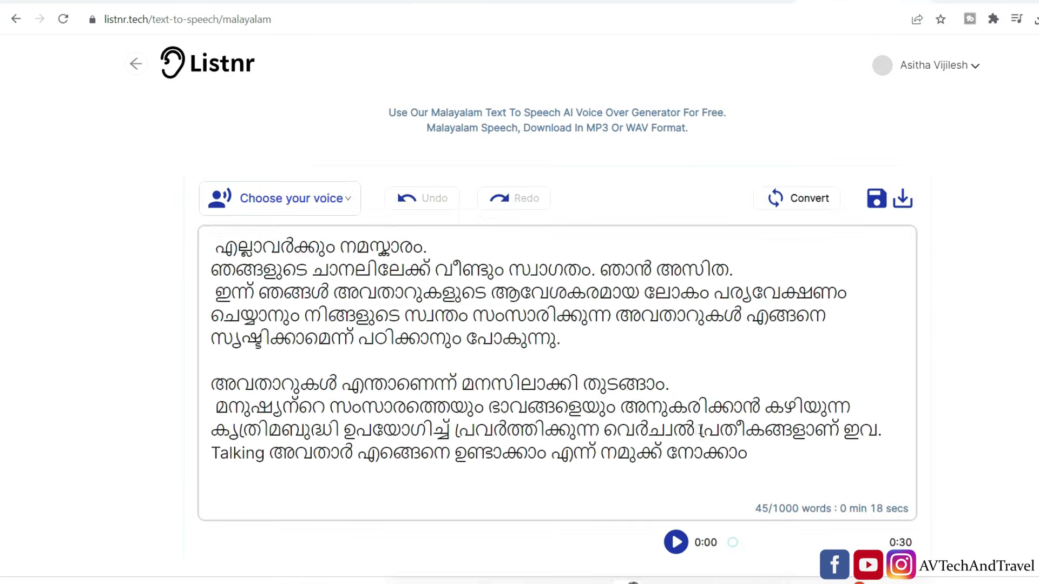
left_click(796, 198)
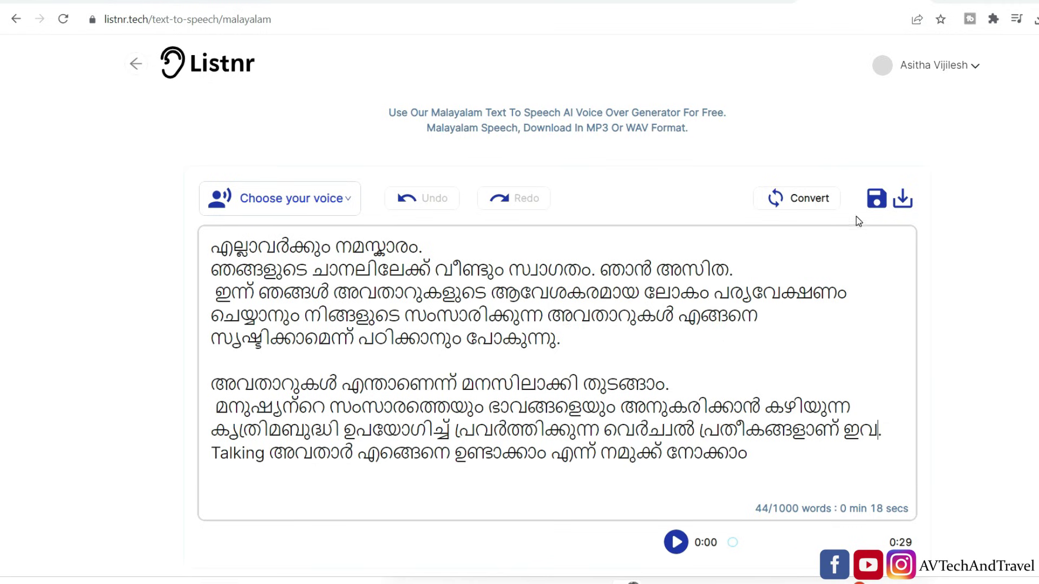
left_click(901, 202)
left_click(1035, 20)
- Search Google for "did" in a new tab and open the D-ID website
key("ctrl+t")
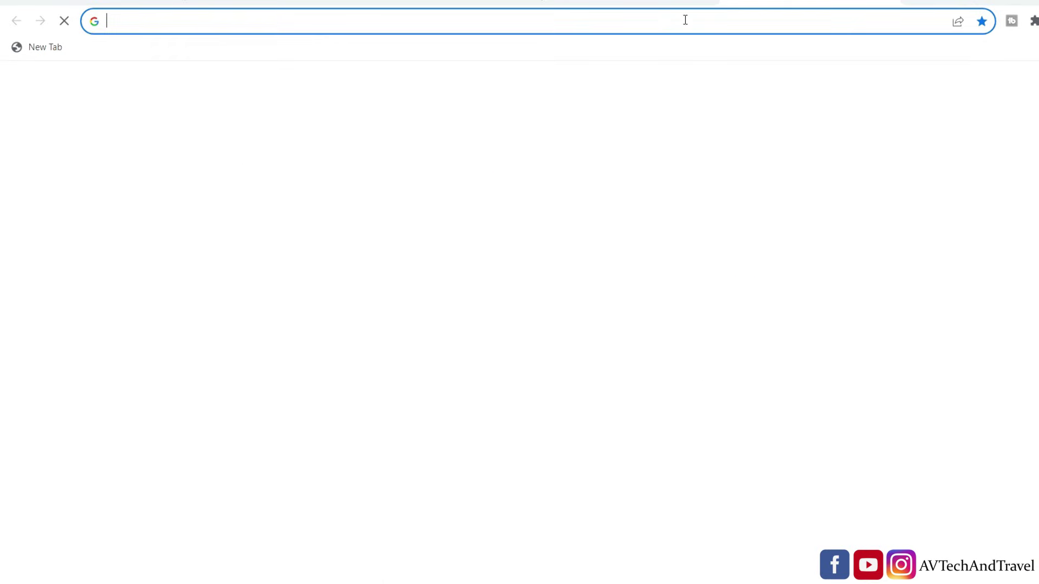
left_click(682, 20)
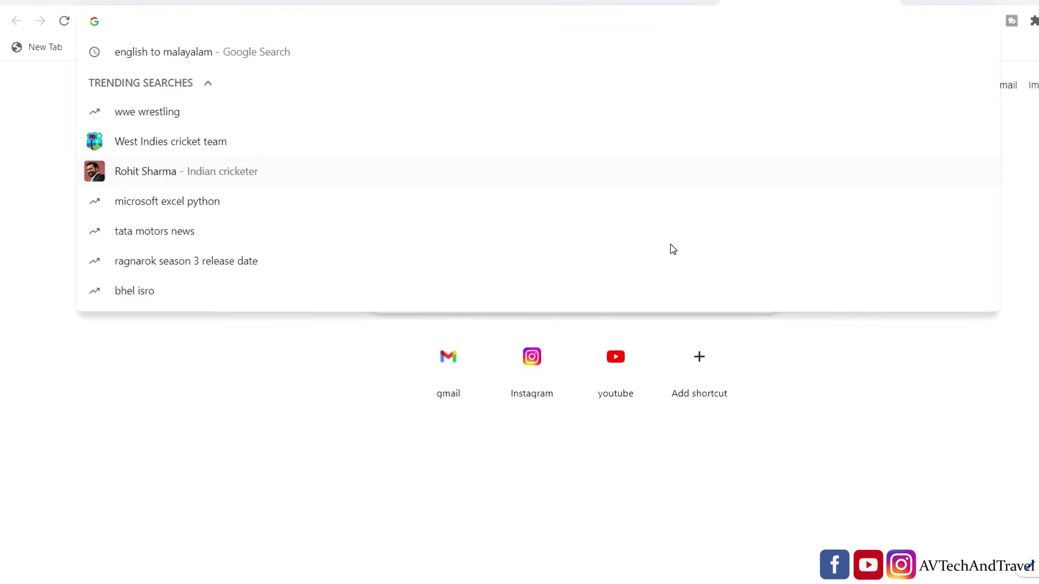
type("d")
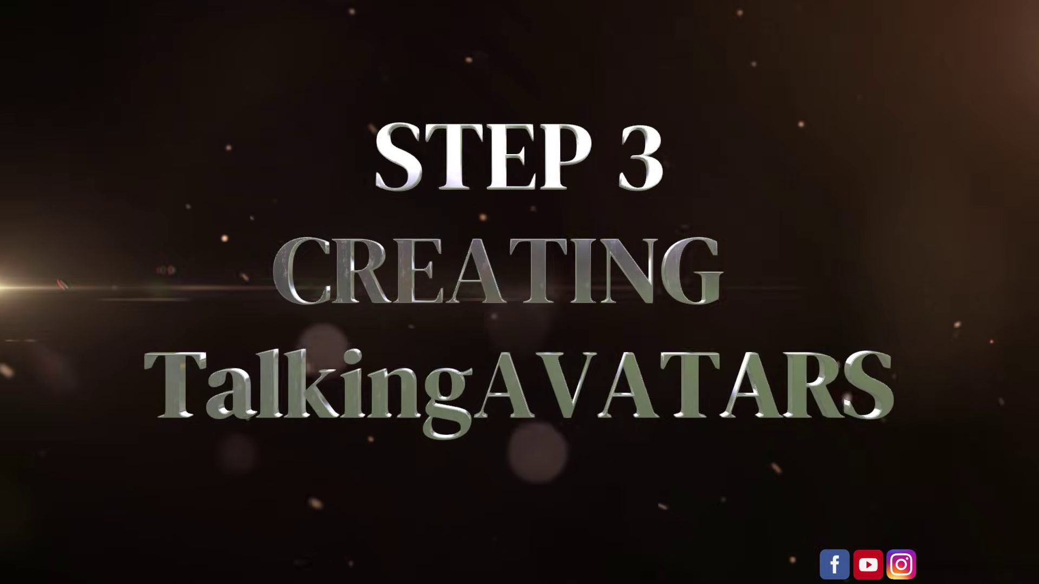
type("id")
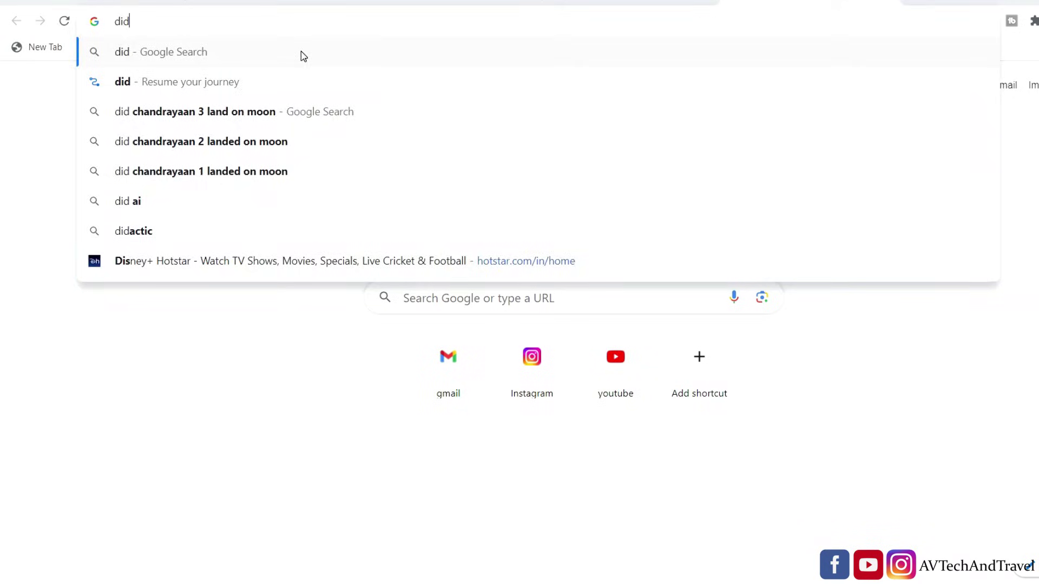
left_click(300, 54)
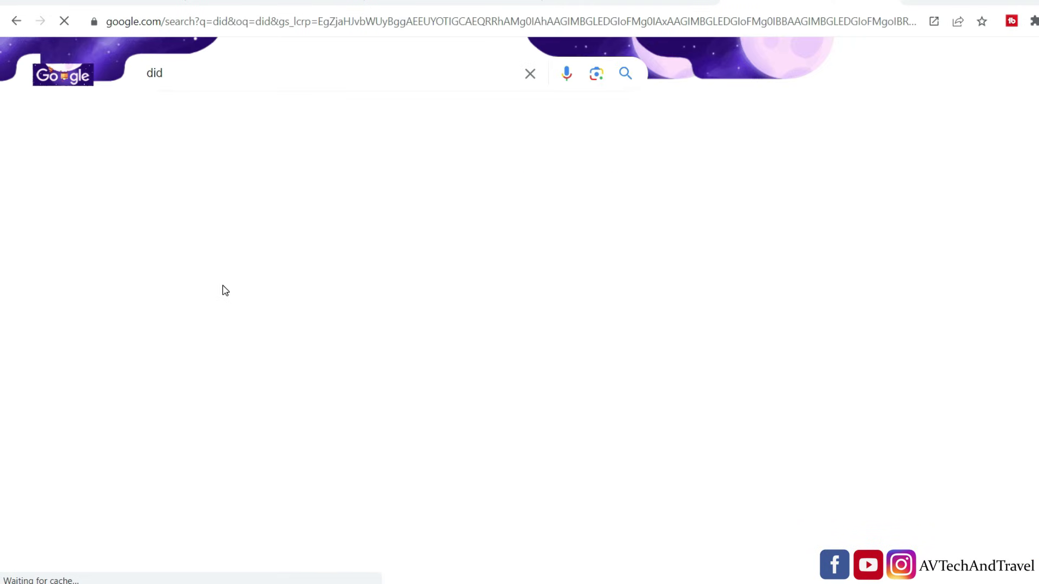
left_click(204, 225)
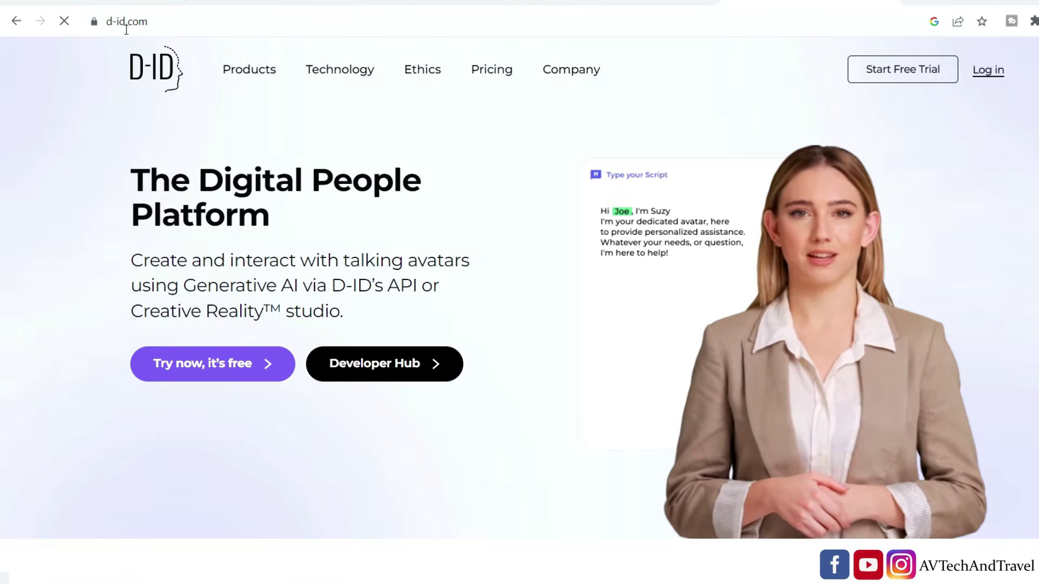
- Enter D-ID's free Creative Reality Studio and start a new video
left_click(238, 372)
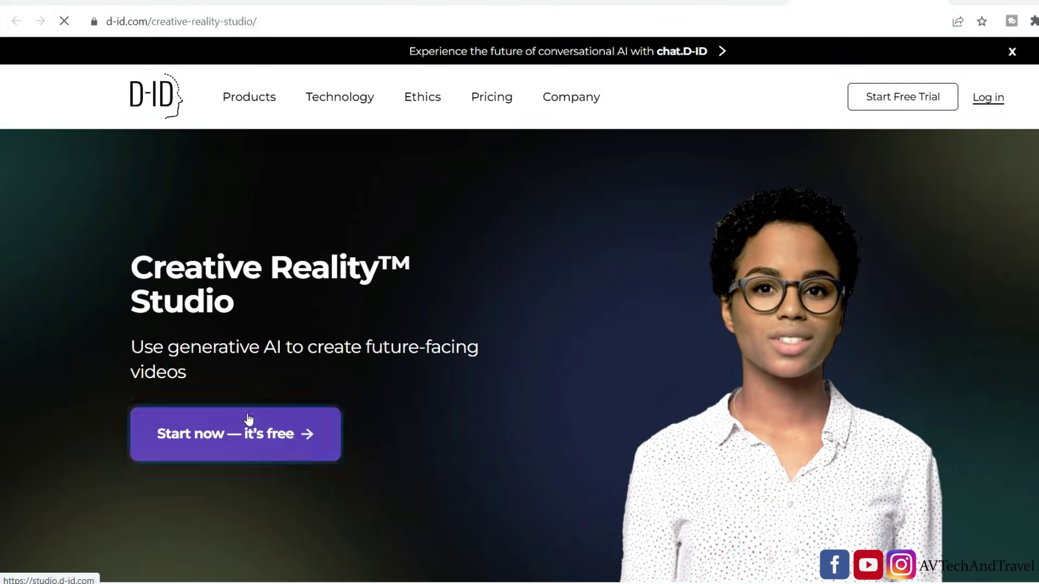
left_click(248, 419)
left_click(113, 191)
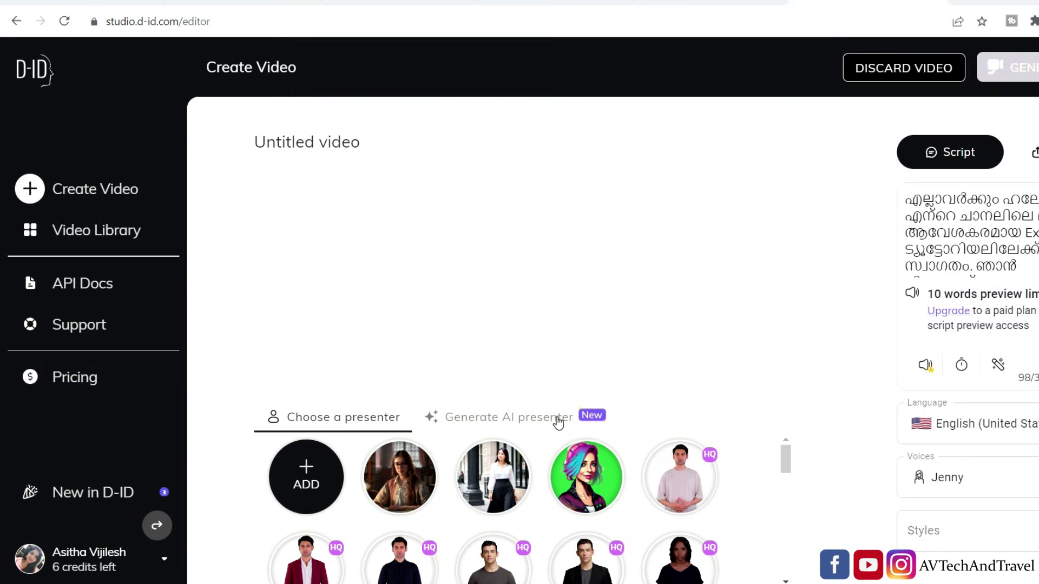
- Browse the AI presenter generator, return to the presenter selection and add A_Young_lady_tu_0_(1)-transformed.png as the presenter photo
left_click(500, 420)
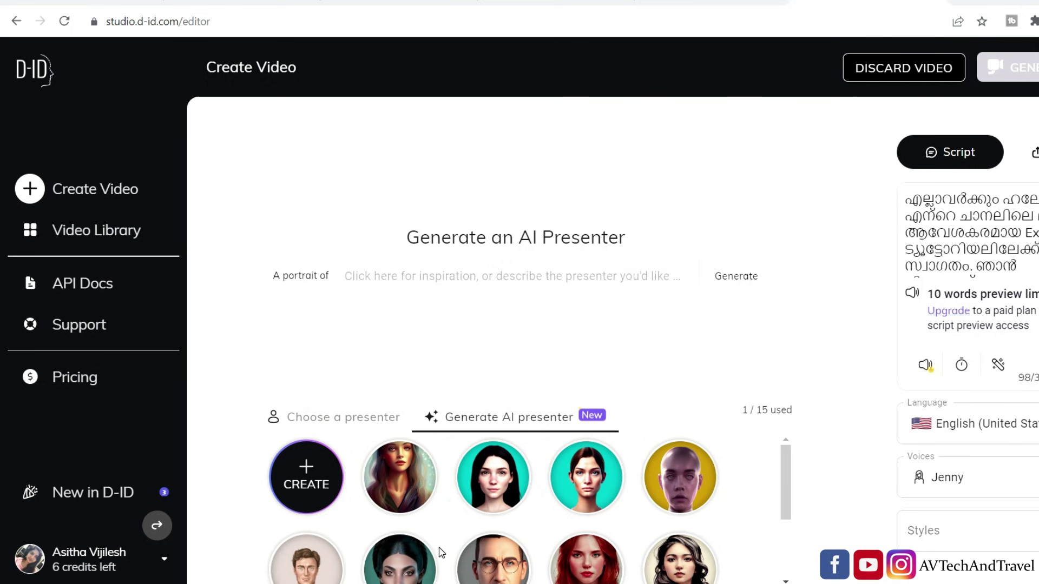
left_click(335, 417)
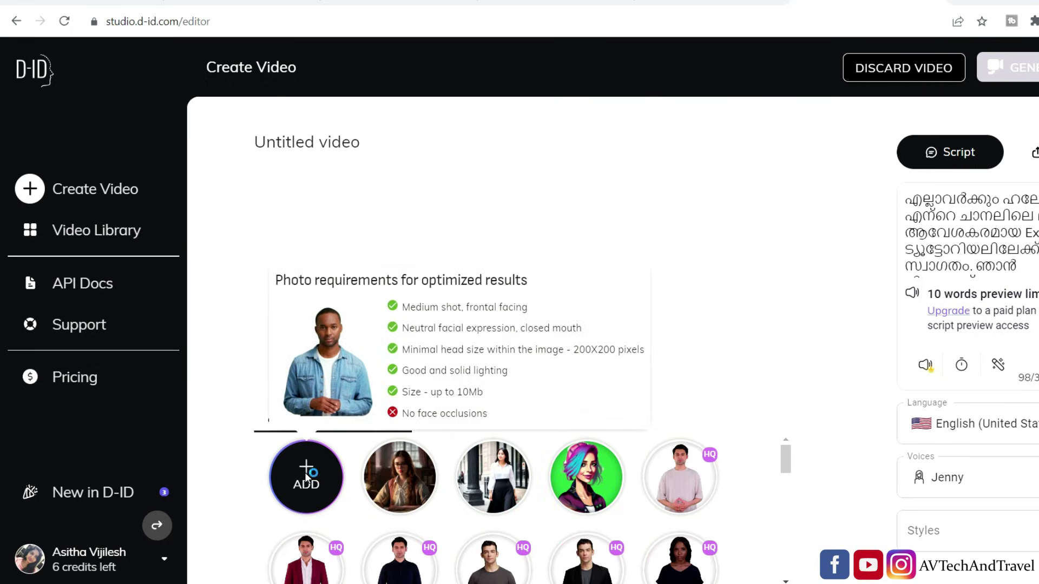
left_click(306, 477)
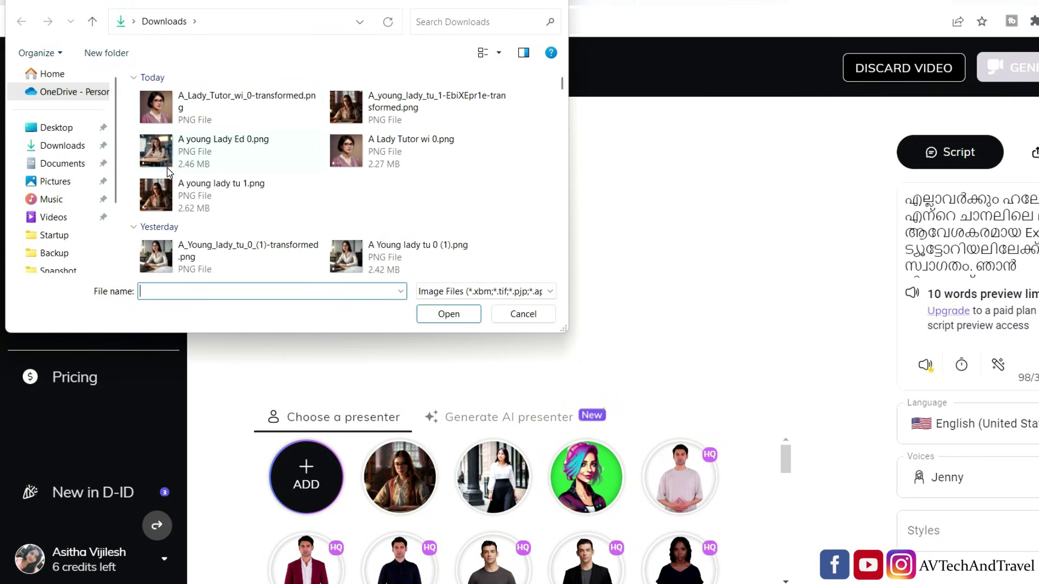
double_click(194, 259)
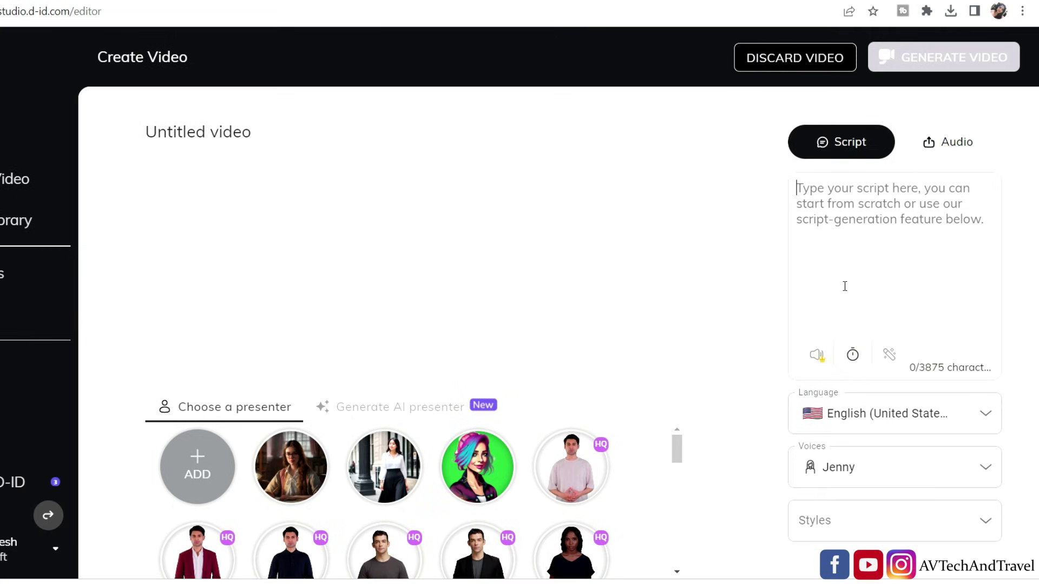
- Upload 22cd6def-3d15-416b-85f2-048f20700105_gc.mp3 as the presenter's voice and generate the video
left_click(946, 144)
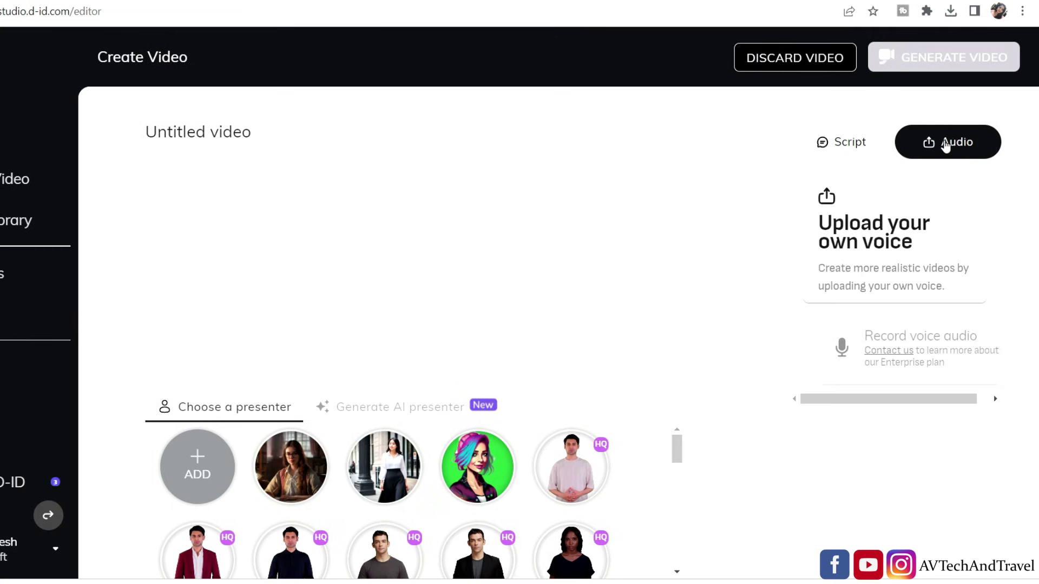
left_click(824, 196)
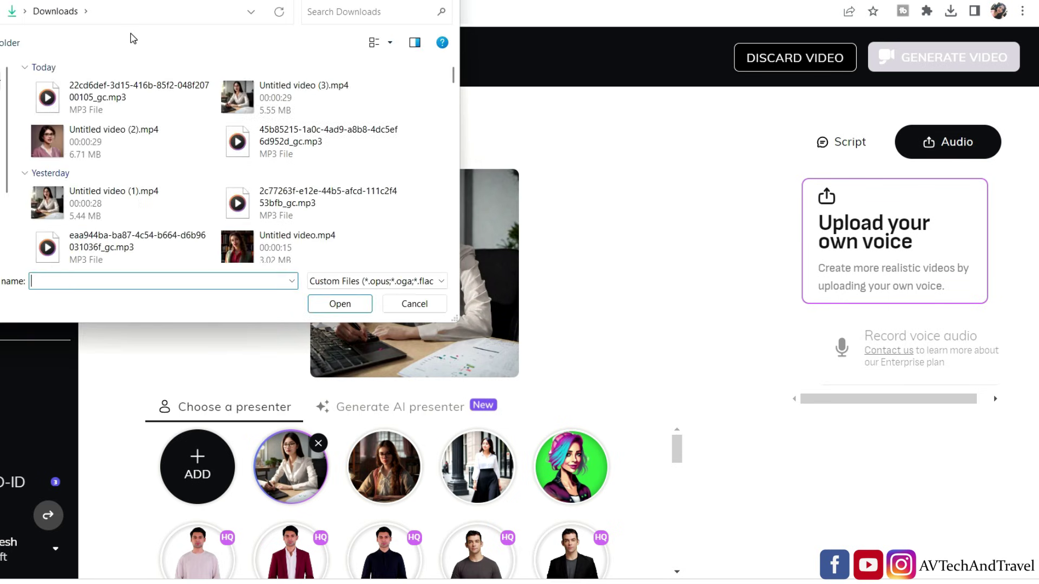
double_click(138, 101)
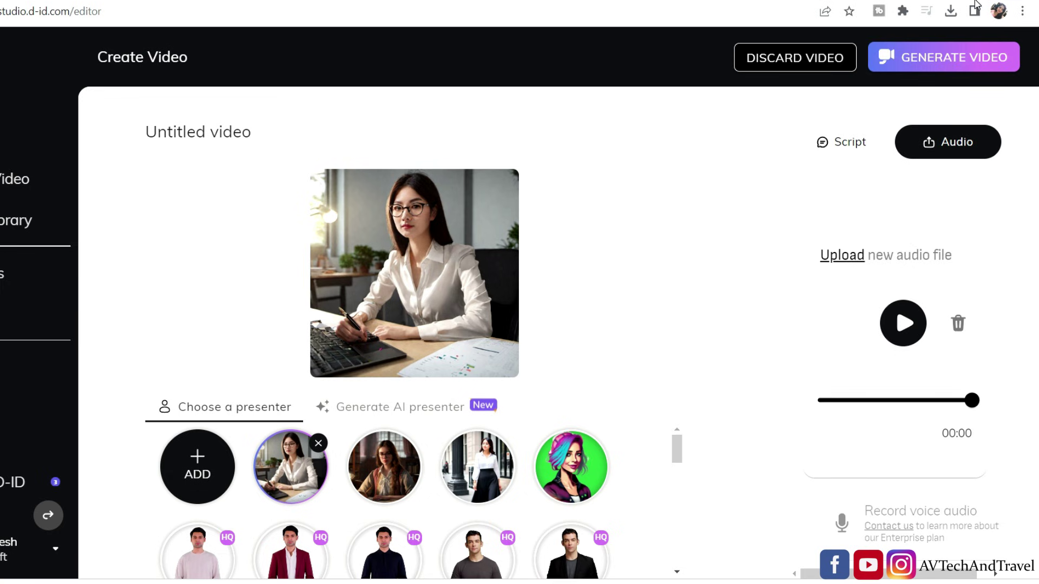
left_click(940, 65)
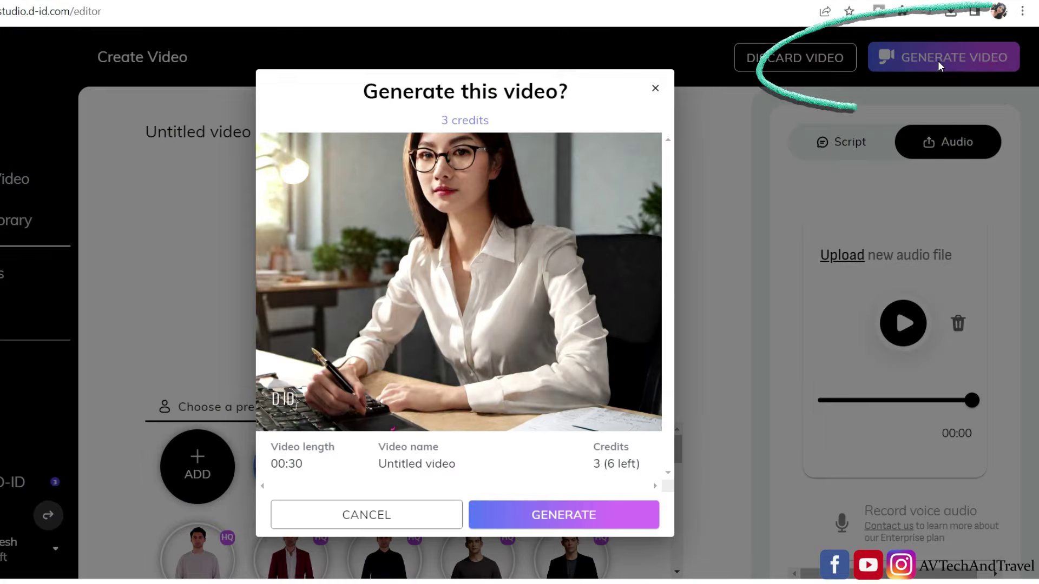
left_click(576, 514)
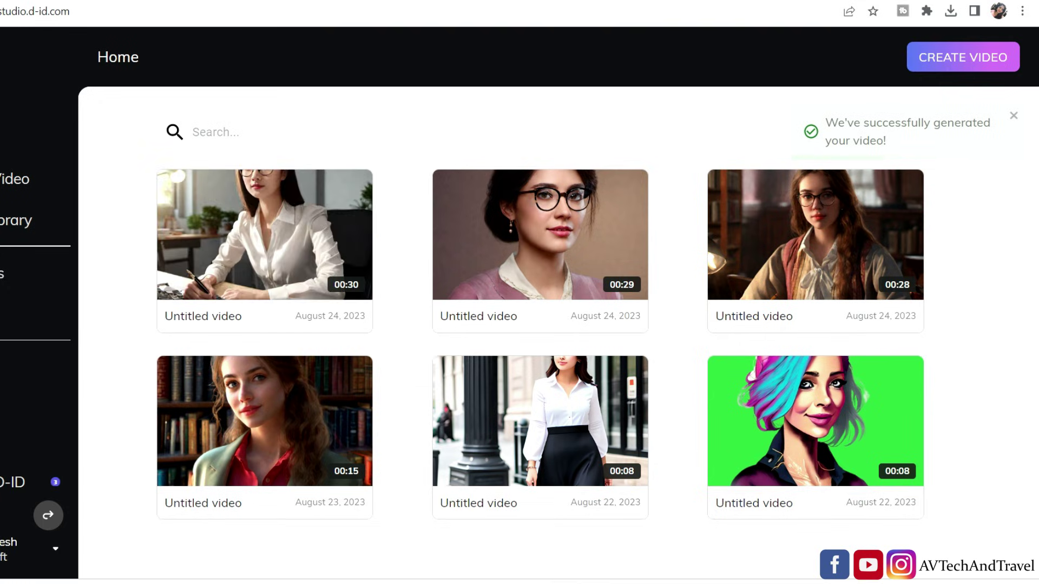
- Play the newly generated video of the woman in the white shirt, download it and close its preview
left_click(281, 260)
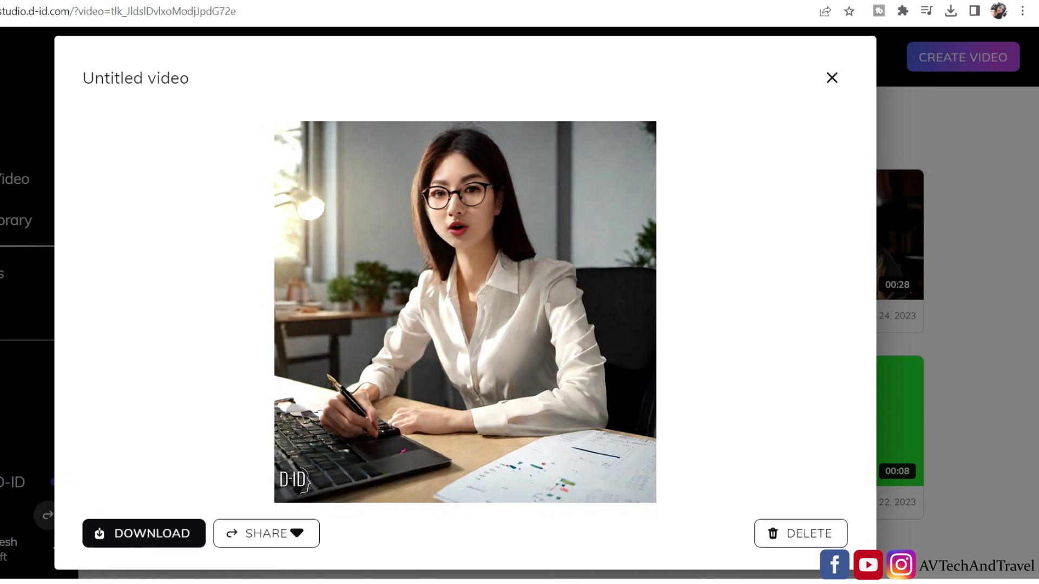
left_click(149, 534)
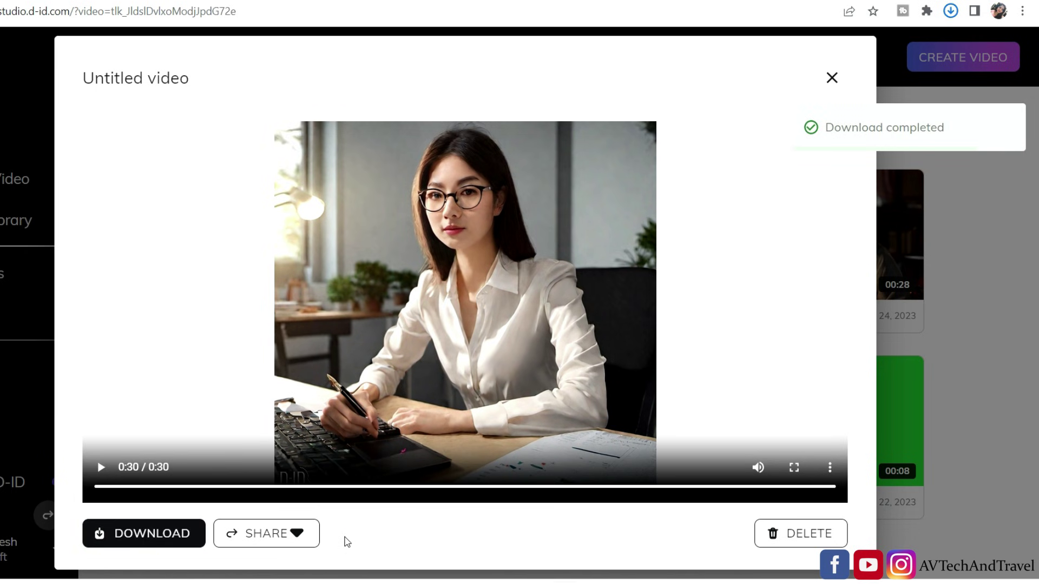
left_click(403, 570)
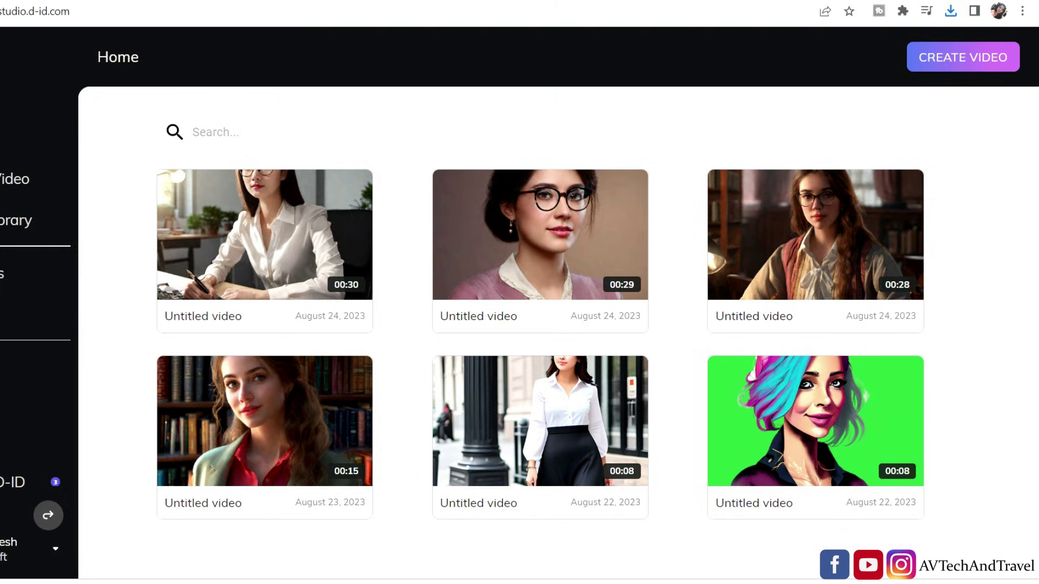